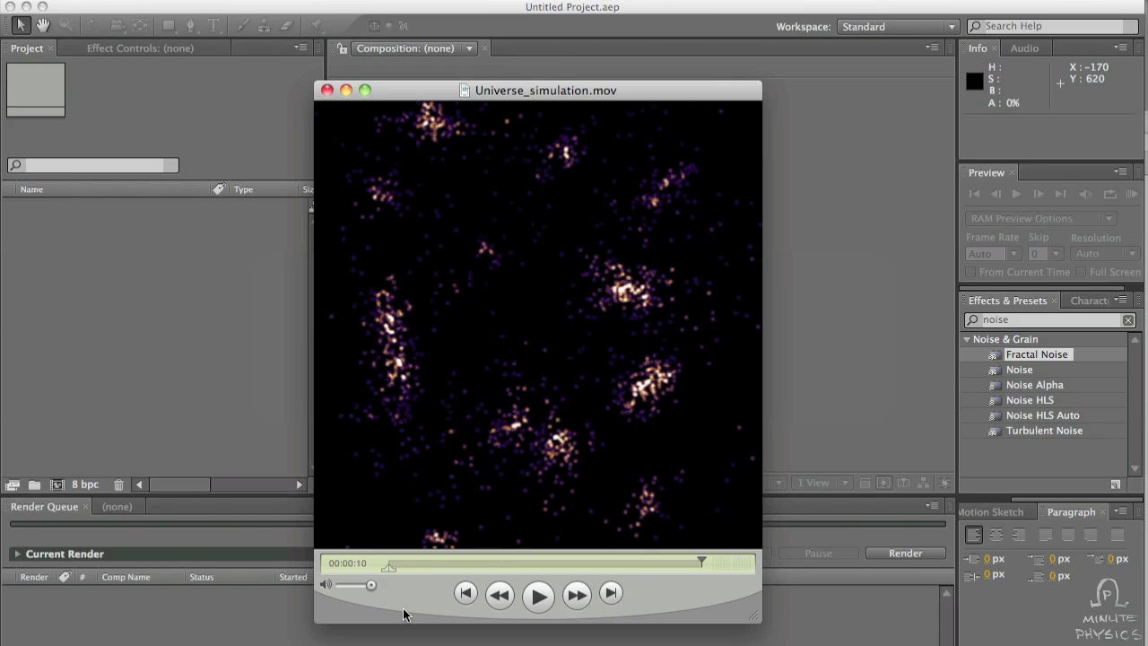
# - Switch to the web browser and review the Seven Year Microwave Sky image, Mollweide projection and Equirectangular projection pages
pyautogui.press('super+Tab')
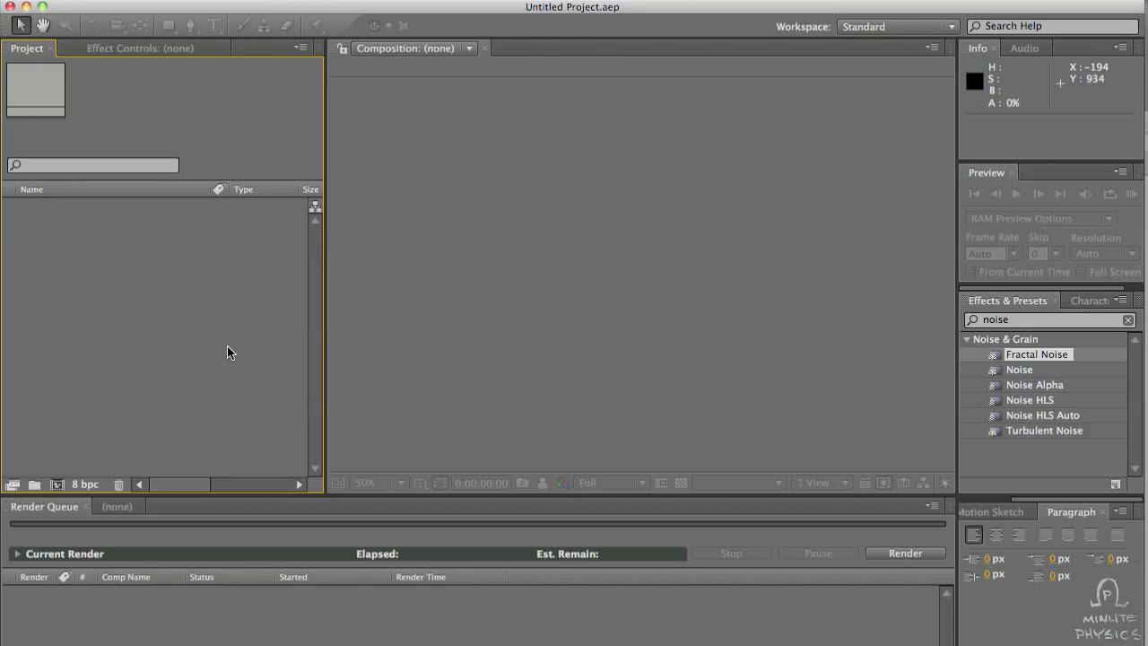
pyautogui.press('super+Tab')
pyautogui.press('super+Tab')
pyautogui.press('super+Tab')
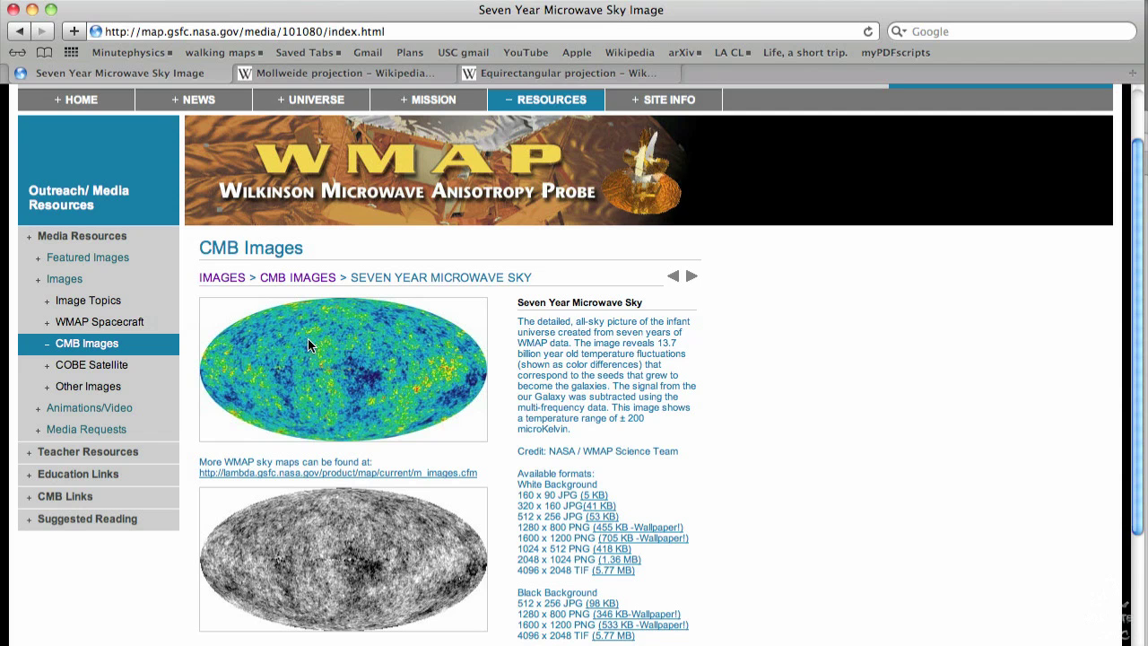
pyautogui.hotkey('ctrl', 'Tab')
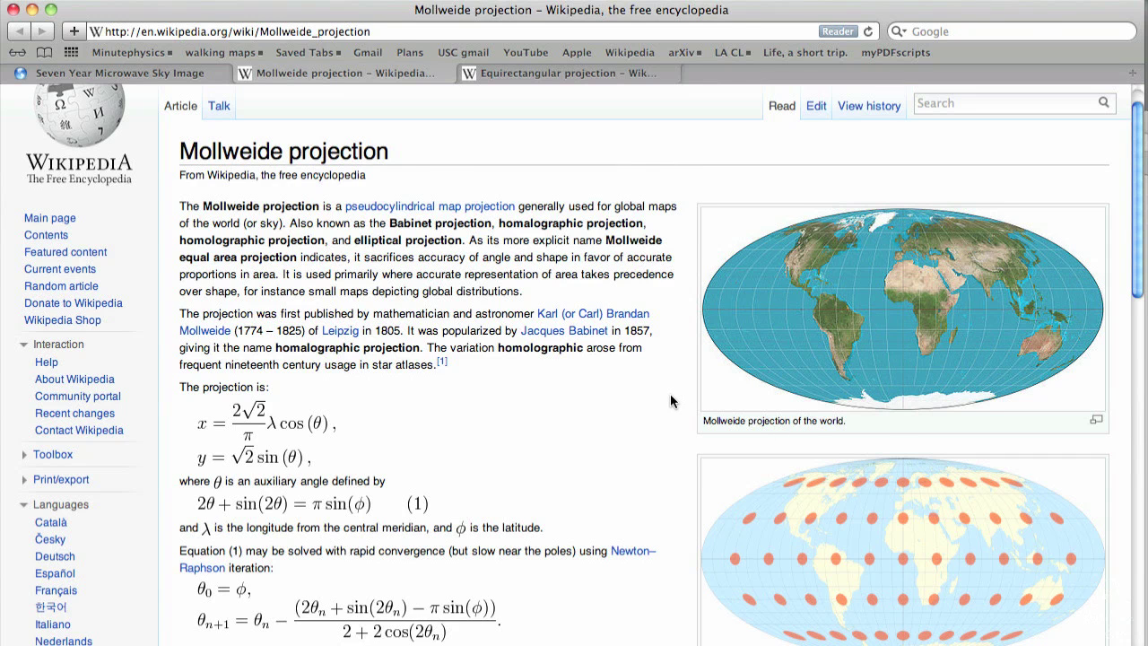
pyautogui.hotkey('ctrl', 'Tab')
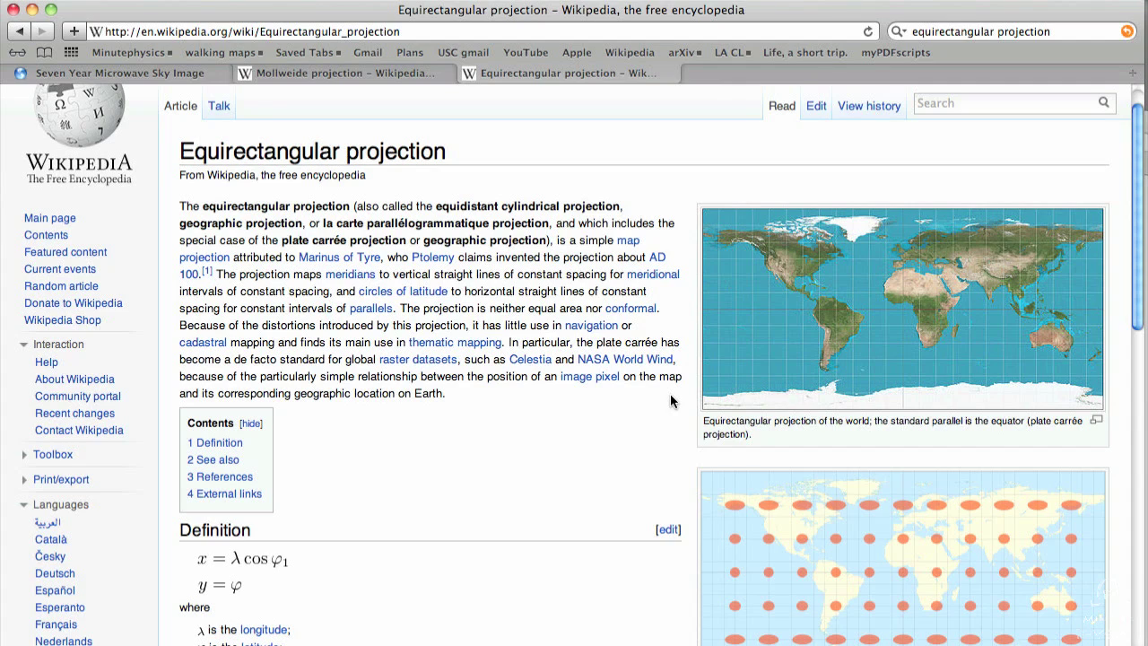
# - Open the CMBR_data_cropped image from the desktop to inspect it
pyautogui.press('F11')
pyautogui.click(475, 184)
pyautogui.doubleClick(476, 184)
pyautogui.moveTo(282, 12); pyautogui.dragTo(575, 76)
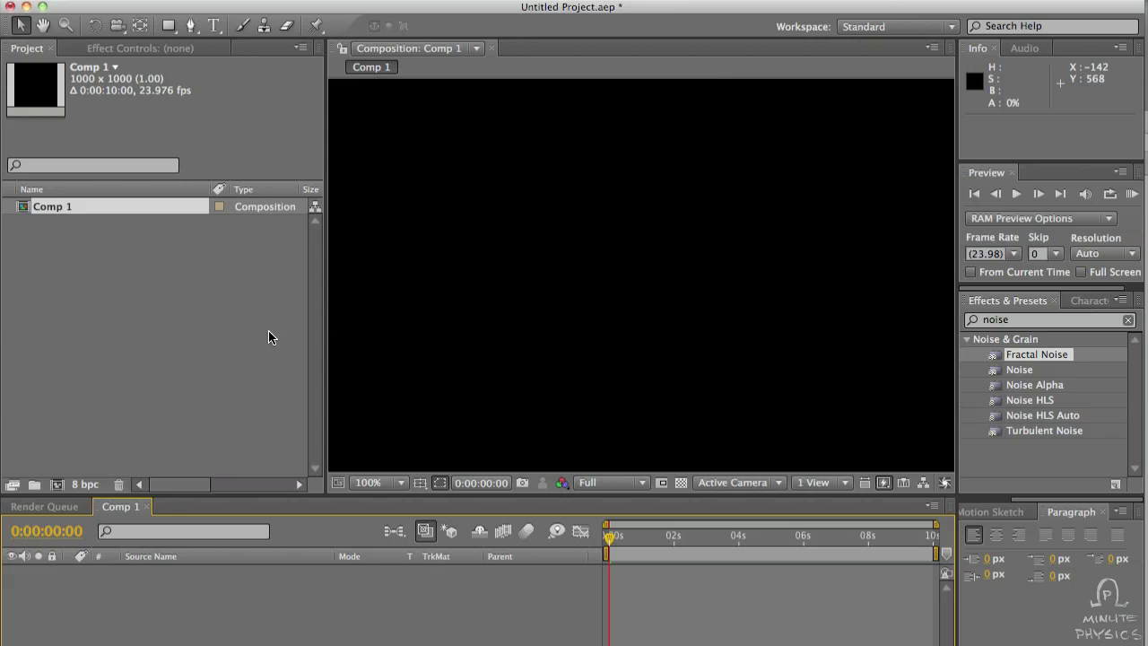
# - Try a generated noise background by adding a white solid to Comp 1 and applying Fractal Noise to it
pyautogui.press('super+y')
pyautogui.press('Return')
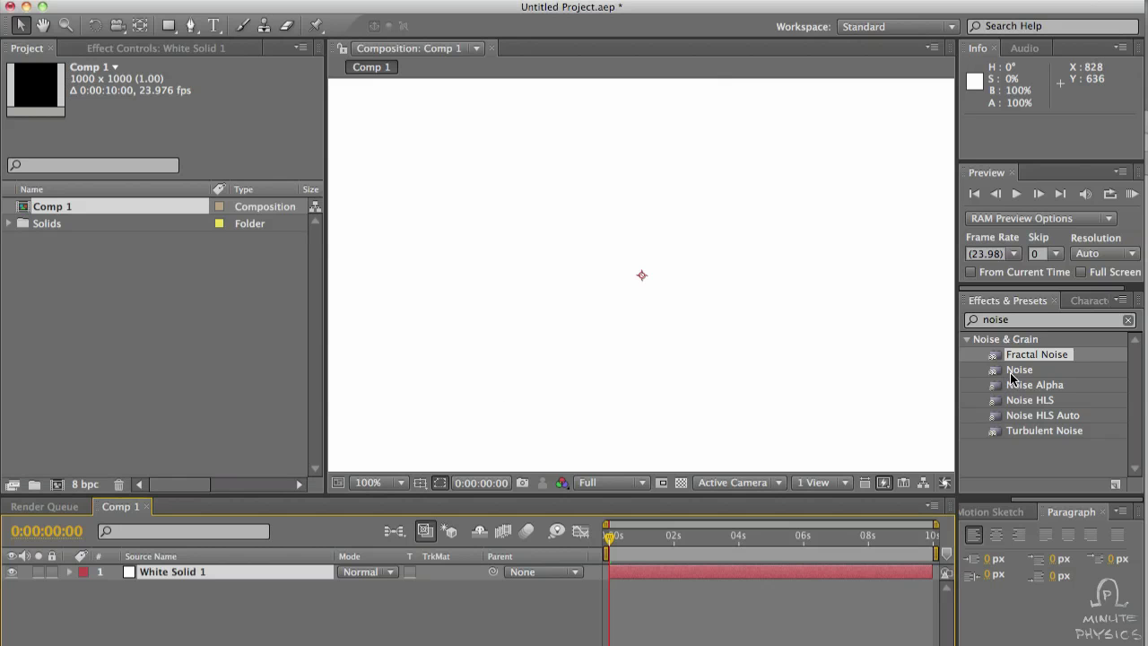
pyautogui.doubleClick(1037, 355)
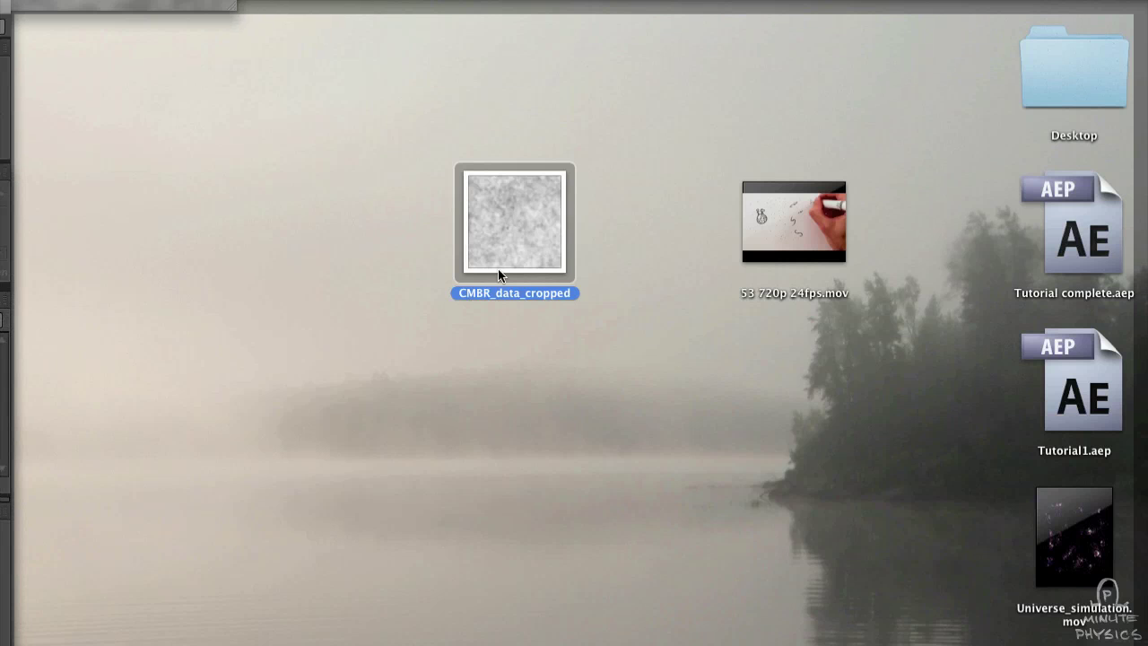
# - Import CMBR_data_cropped from the desktop into a new composition and pre-compose its image layer
pyautogui.moveTo(498, 268); pyautogui.dragTo(125, 283)
pyautogui.moveTo(22, 208); pyautogui.dragTo(58, 483)
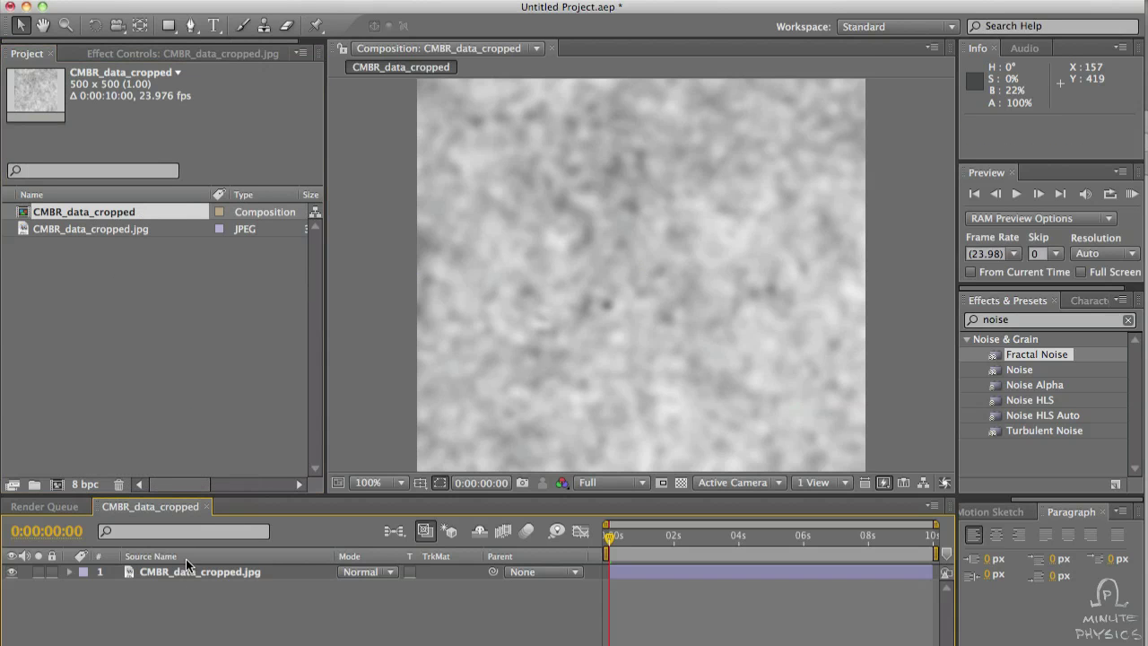
pyautogui.press('super+shift+c')
pyautogui.press('Return')
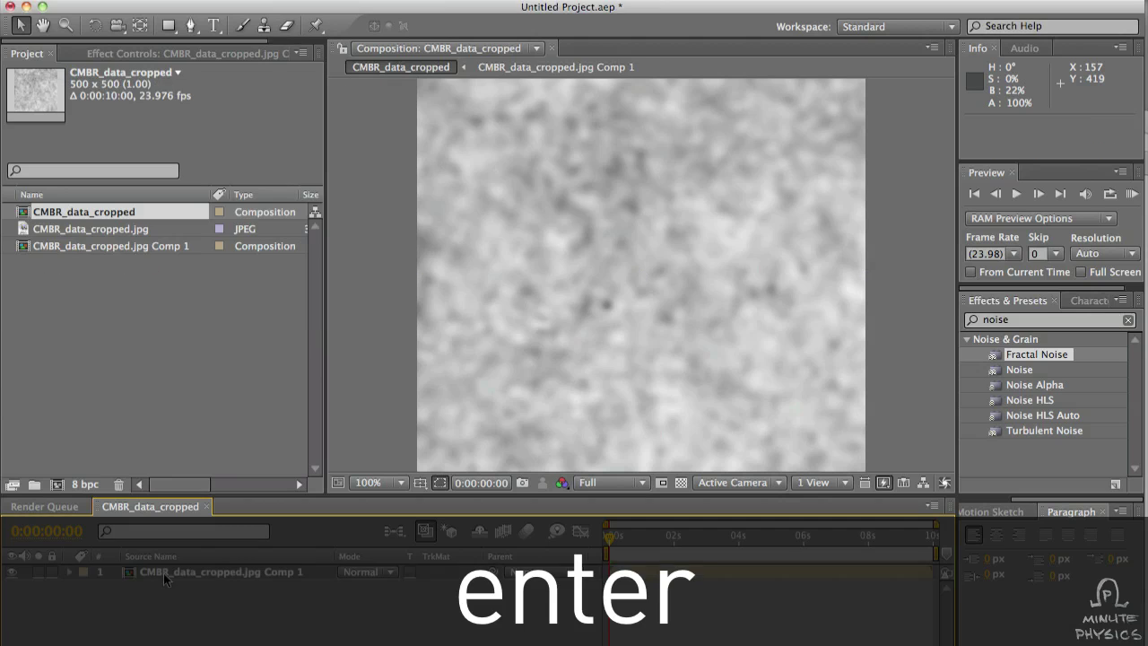
# - Inside the pre-composed image composition, apply Levels to the image and tighten the input sliders around the histogram peak to raise contrast
pyautogui.doubleClick(163, 573)
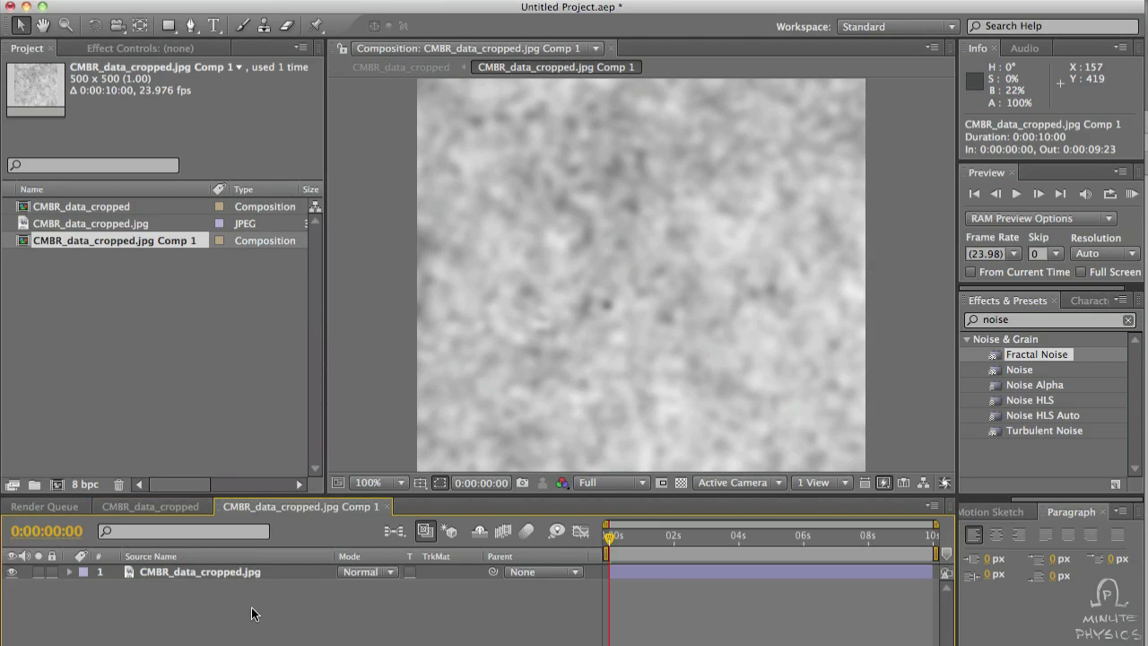
pyautogui.doubleClick(1018, 321)
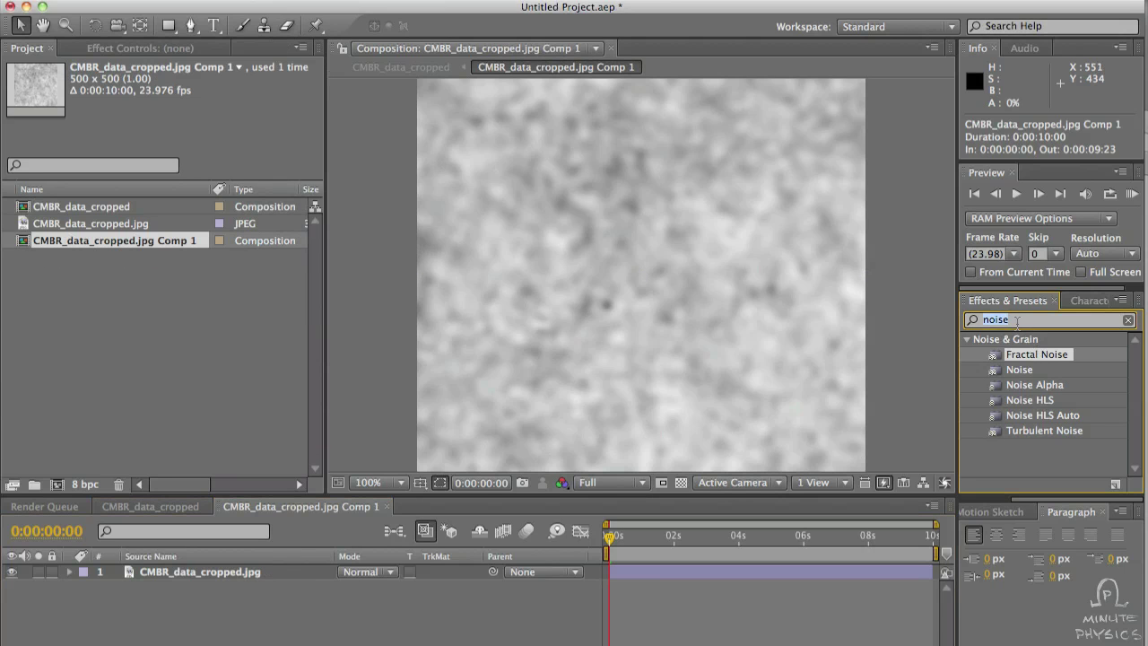
pyautogui.write('eve')
pyautogui.moveTo(1020, 412); pyautogui.dragTo(269, 574)
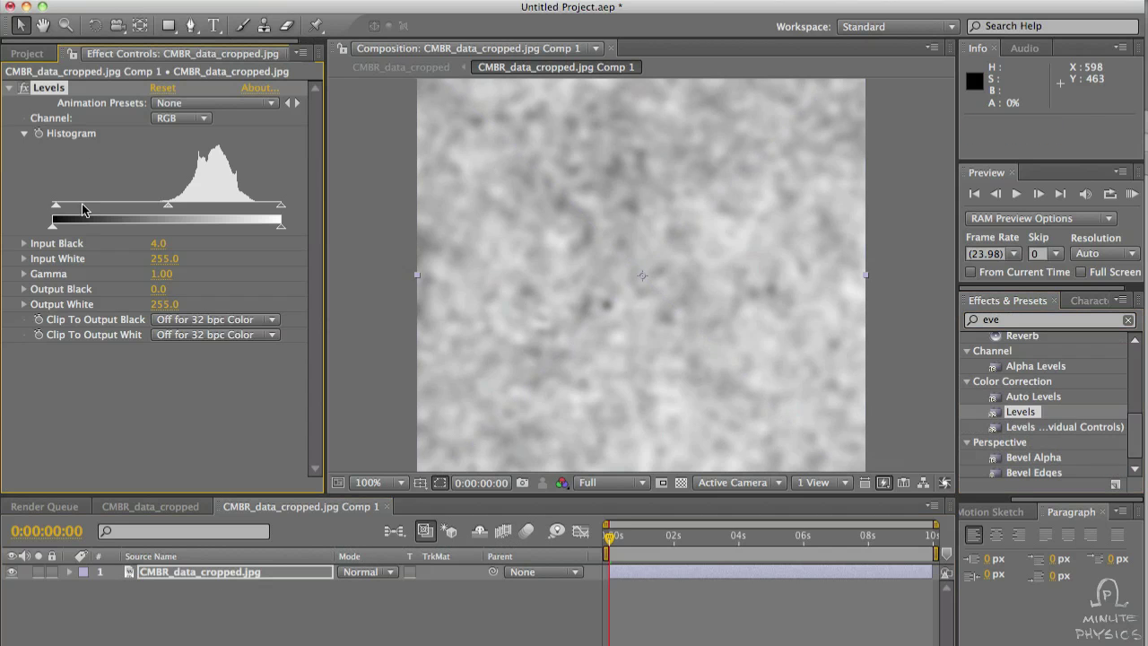
pyautogui.moveTo(53, 205); pyautogui.dragTo(157, 215)
pyautogui.moveTo(281, 206); pyautogui.dragTo(256, 211)
pyautogui.moveTo(206, 206); pyautogui.dragTo(209, 207)
# - In the main CMBR_data_cropped composition, add a 500 x 500 px white solid named Particles
pyautogui.click(177, 509)
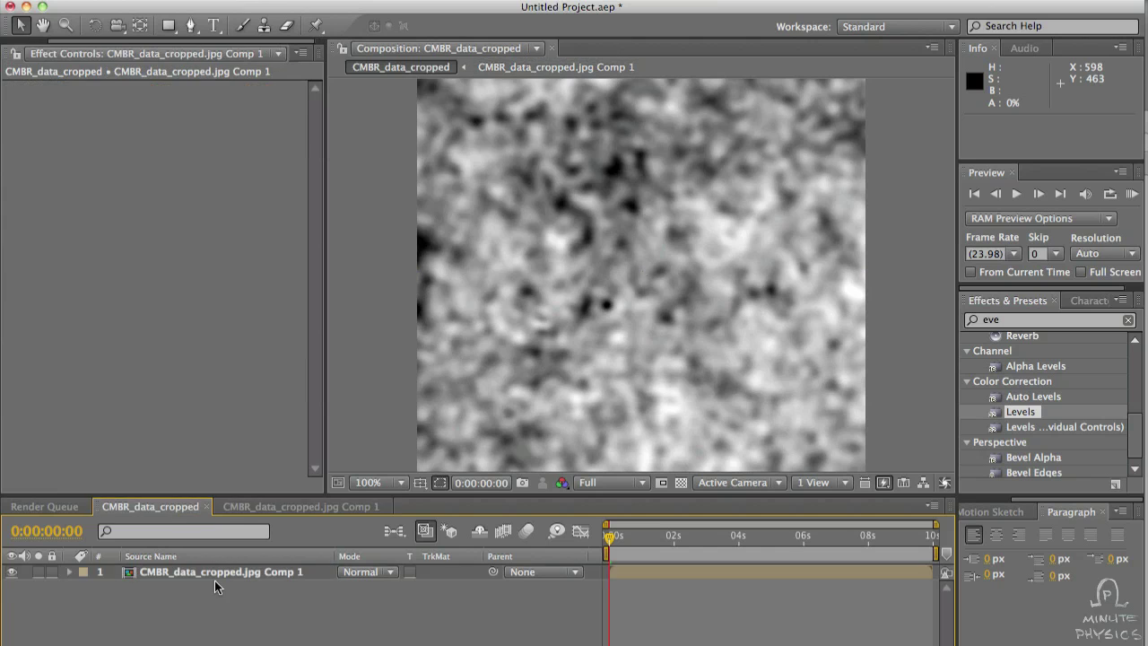
pyautogui.press('super+alt+y')
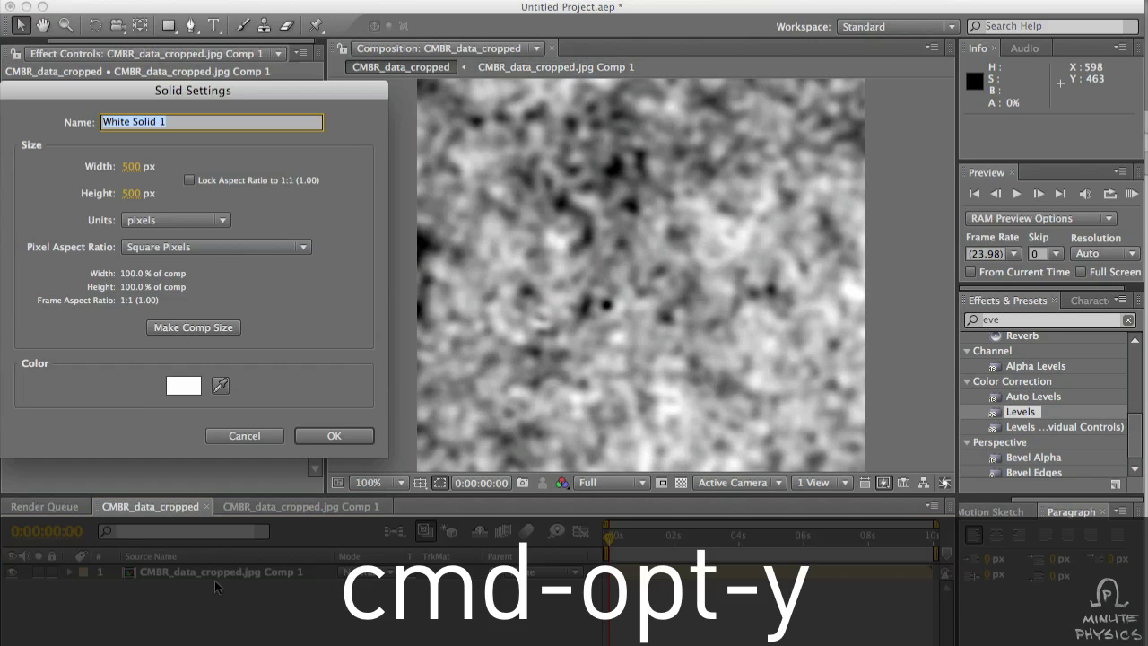
pyautogui.press('Return')
pyautogui.write('Particles')
pyautogui.press('Return')
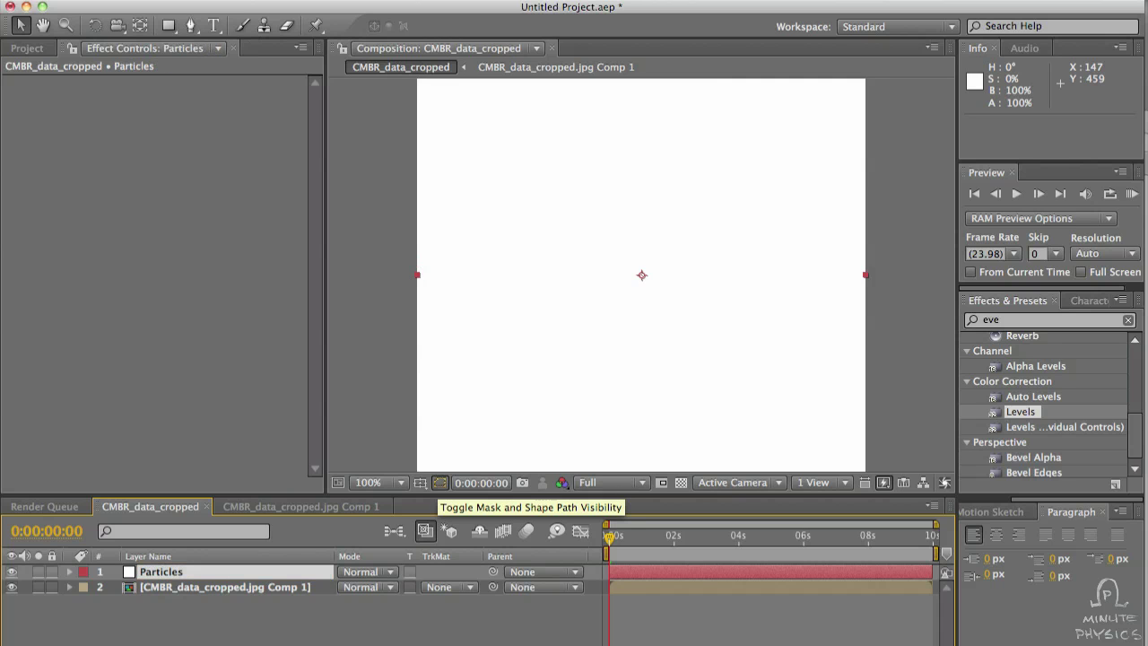
# - Apply the Particle Playground effect to the Particles solid and preview its default emission
pyautogui.press('super+5')
pyautogui.write('parti')
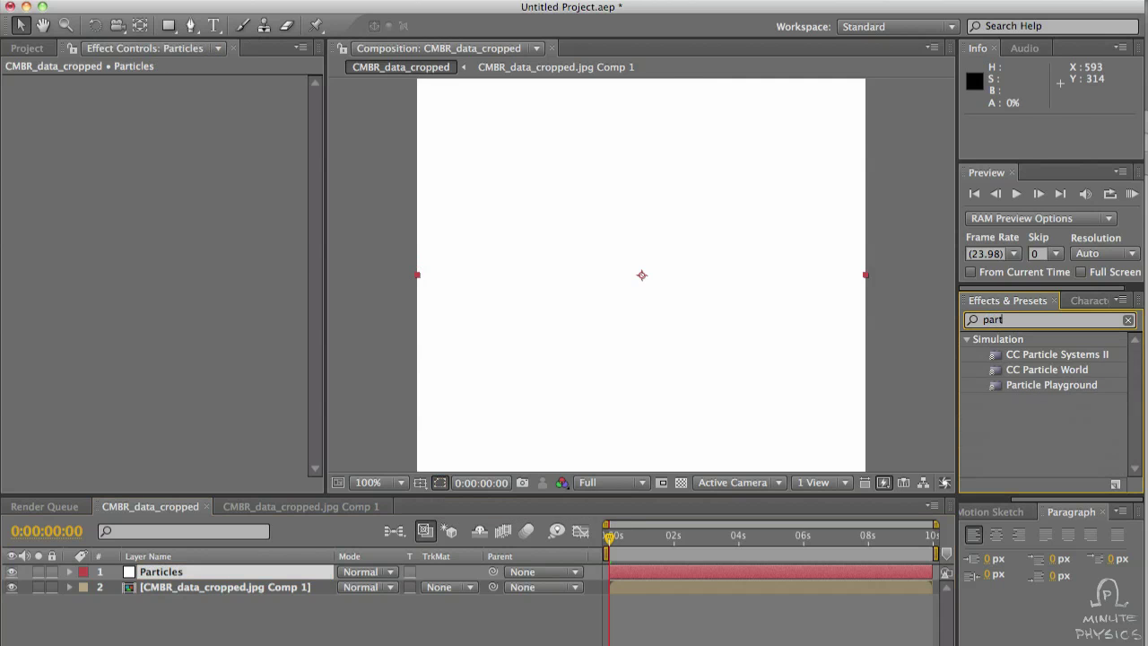
pyautogui.doubleClick(1023, 385)
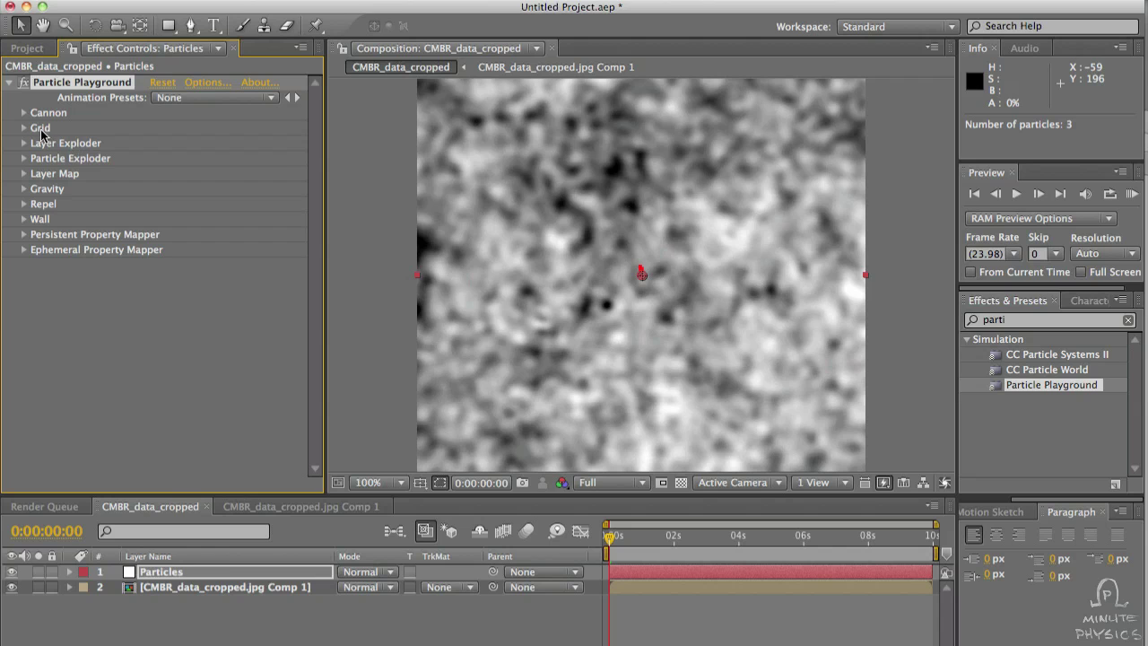
pyautogui.press('space')
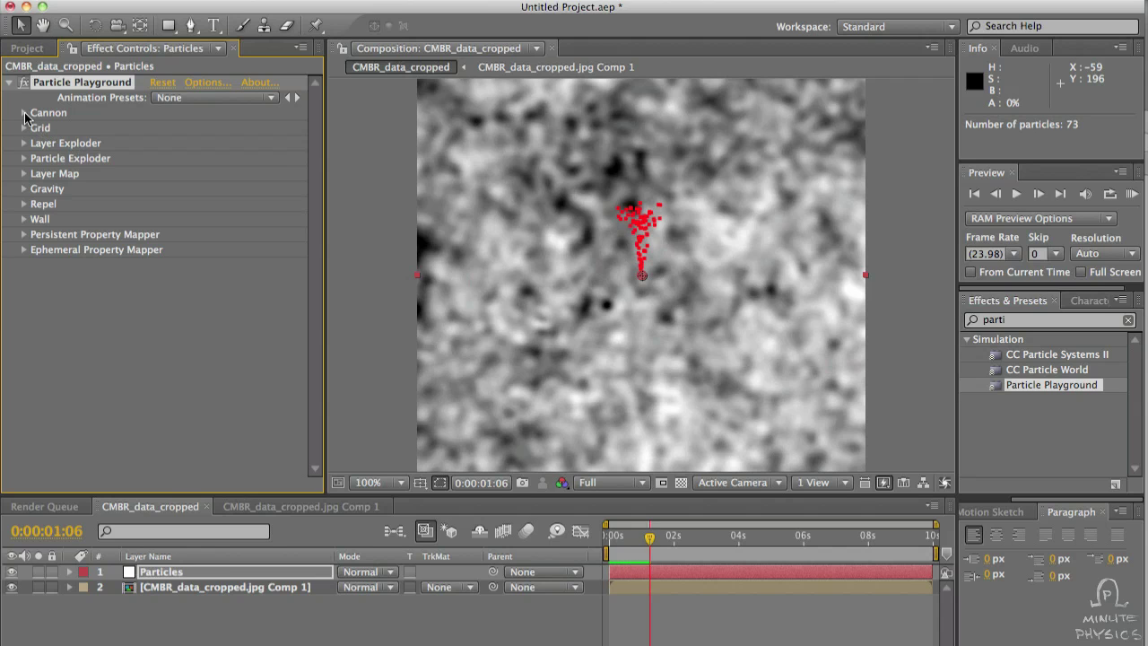
# - Turn off the Cannon emitter by setting its particles per second to 0
pyautogui.click(24, 112)
pyautogui.click(162, 158)
pyautogui.press('Return')
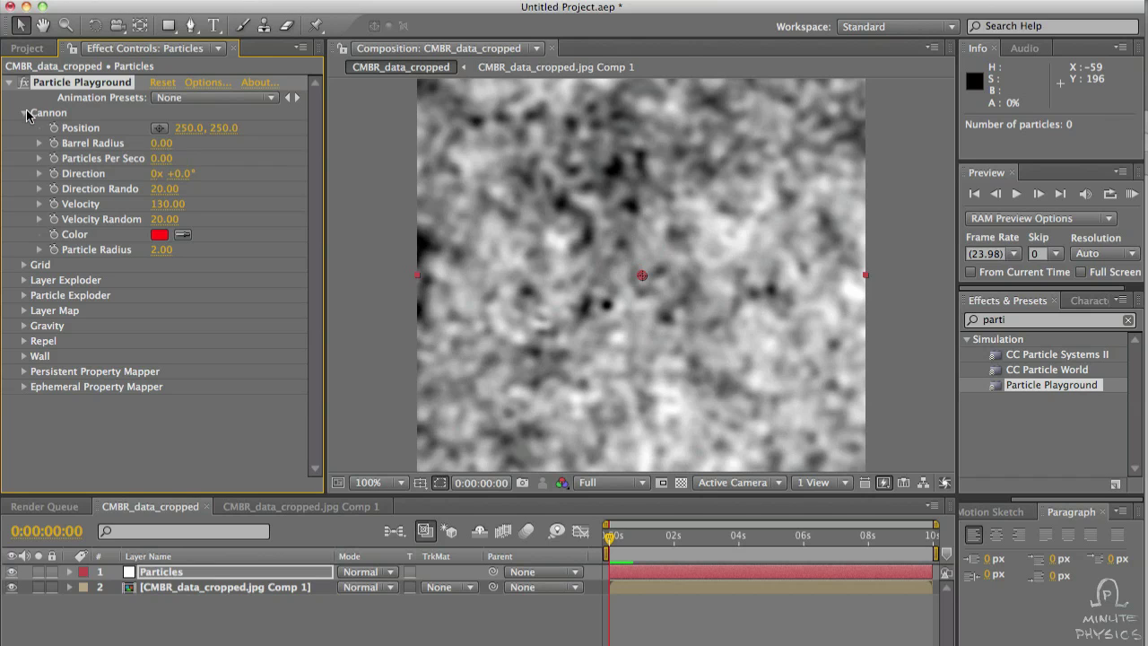
pyautogui.click(24, 112)
# - Set the Particle Playground grid's width and height to 500 each
pyautogui.click(24, 127)
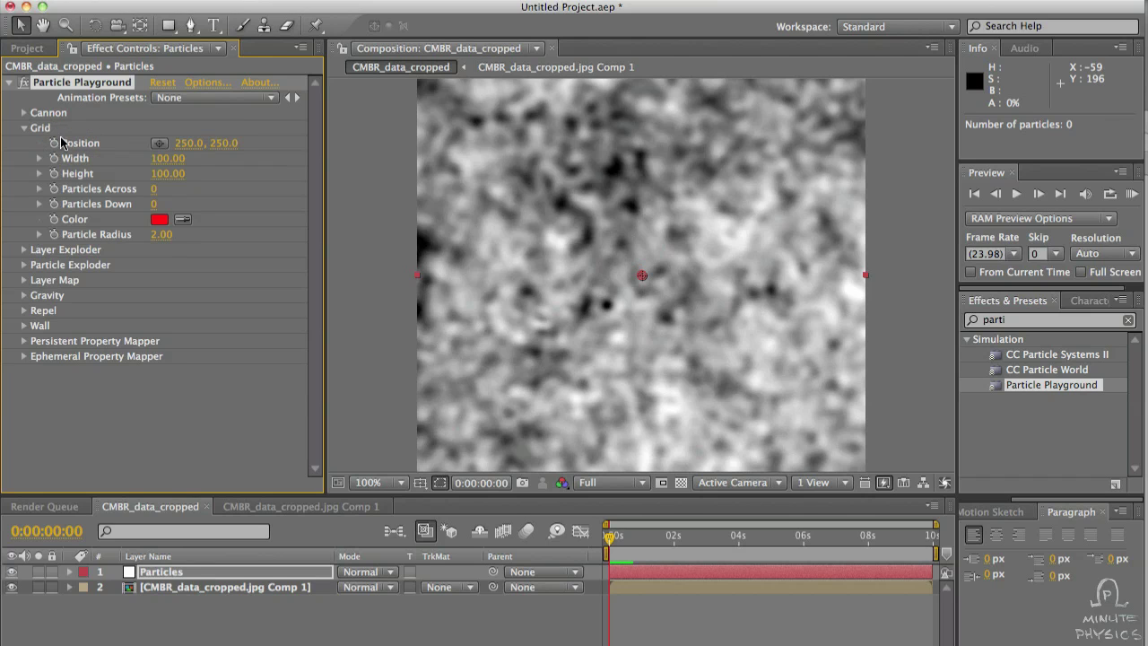
pyautogui.click(164, 159)
pyautogui.write('500')
pyautogui.press('Tab')
pyautogui.write('5')
pyautogui.press('Return')
# - Set the grid's Particles Across and Particles Down to 20 each
pyautogui.click(157, 192)
pyautogui.write('20')
pyautogui.press('Tab')
pyautogui.write('2')
pyautogui.write('0')
pyautogui.press('Return')
# - Set the grid's Particles Across and Particles Down to 40 each and preview the emission
pyautogui.click(156, 192)
pyautogui.write('40')
pyautogui.press('Tab')
pyautogui.write('40')
pyautogui.press('Return')
pyautogui.press('space')
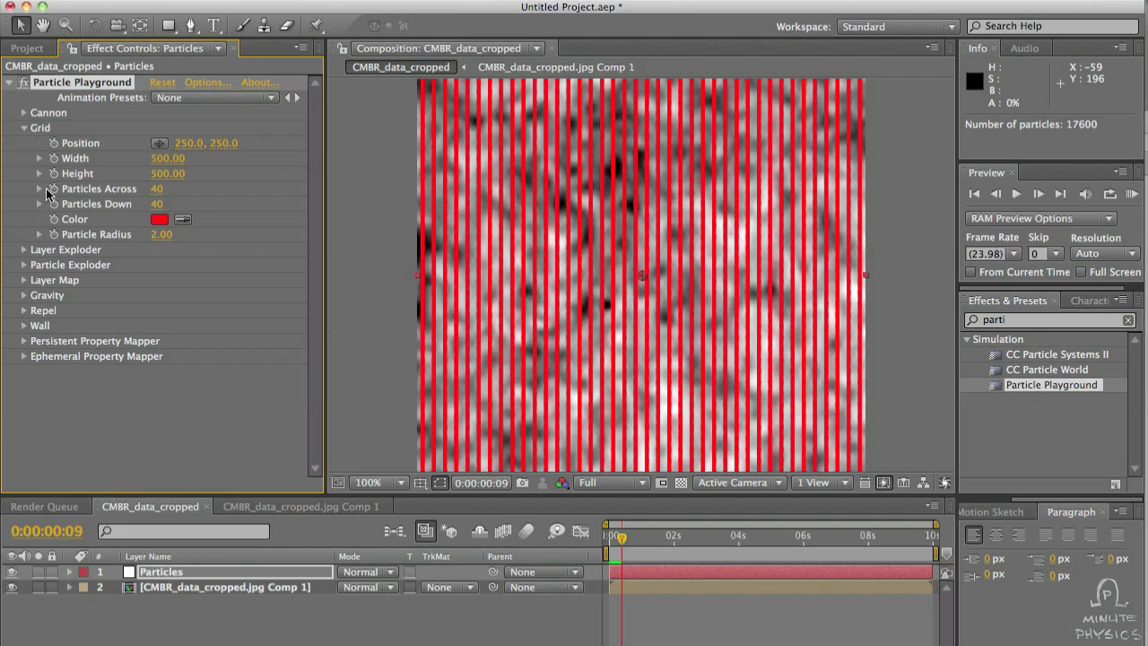
# - Keyframe Particles Across and Particles Down at the first frame, and set both to 0 one frame in
pyautogui.press('Home')
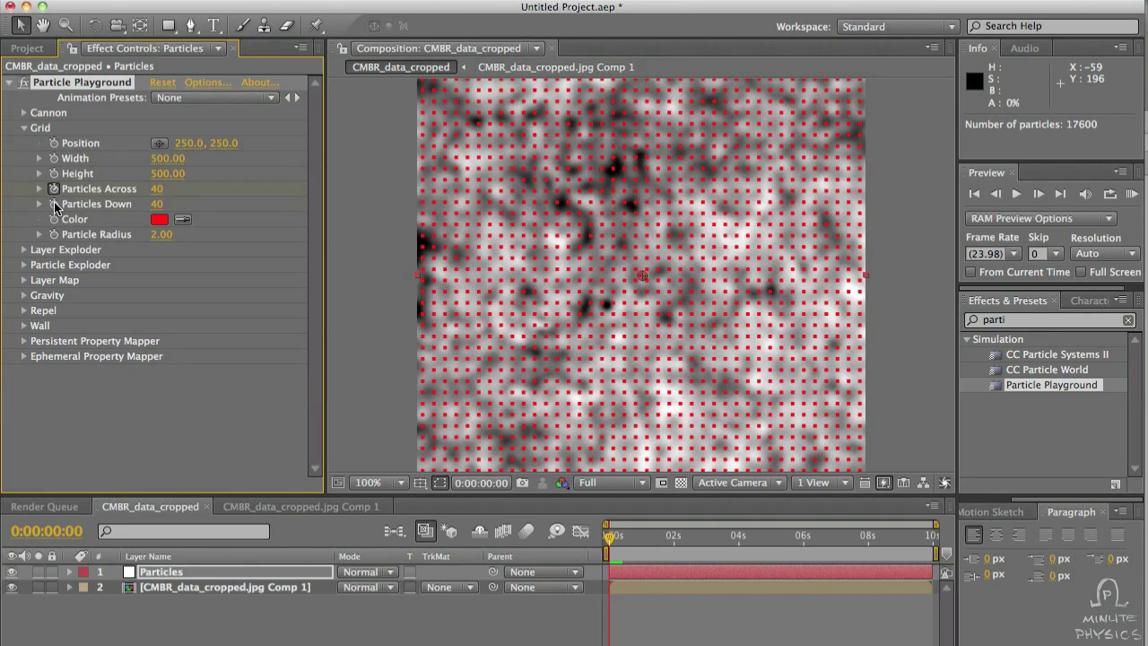
pyautogui.press('pagedown')
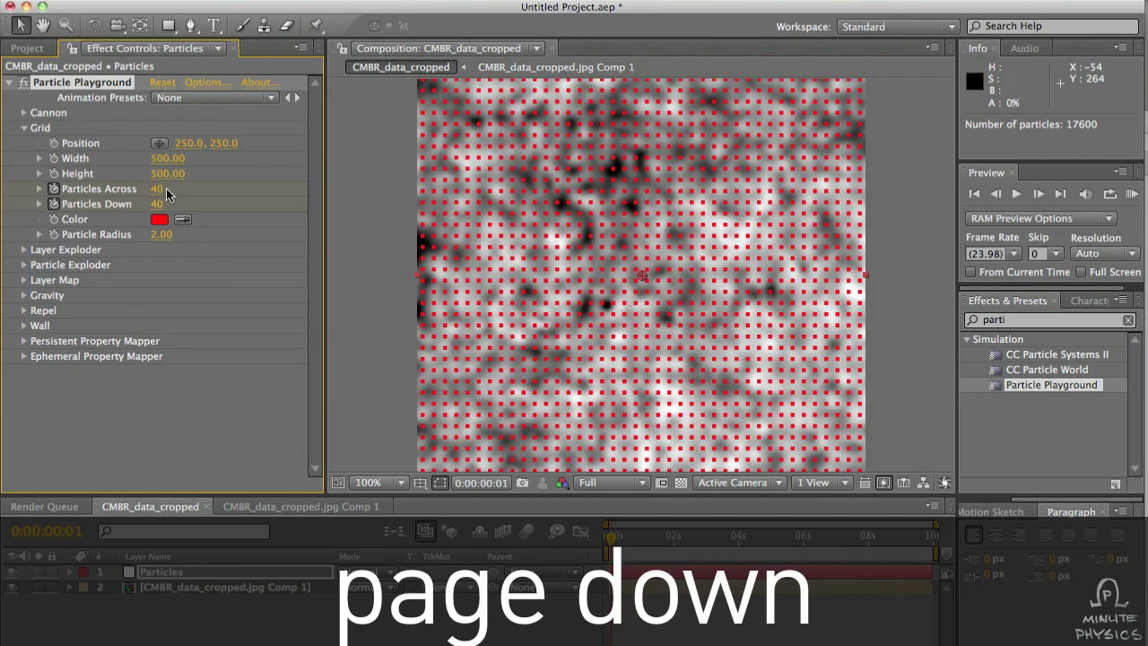
pyautogui.click(157, 188)
pyautogui.write('0')
pyautogui.press('Tab')
pyautogui.write('0')
pyautogui.press('Return')
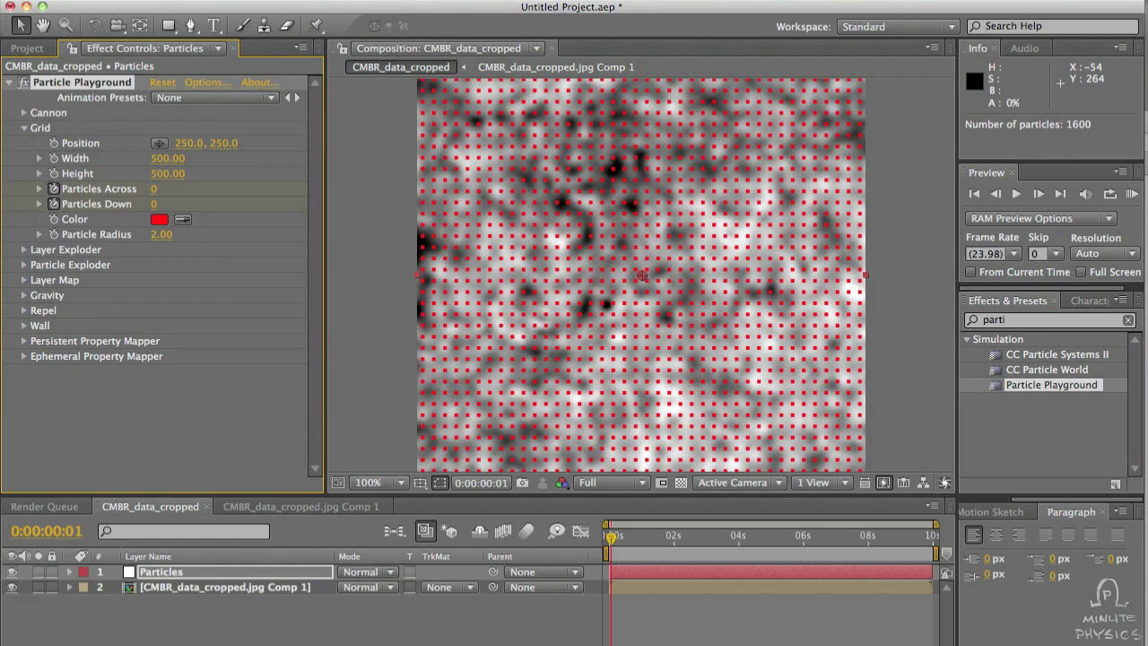
# - Return to the first frame and preview how the single particle grid moves
pyautogui.press('pageup')
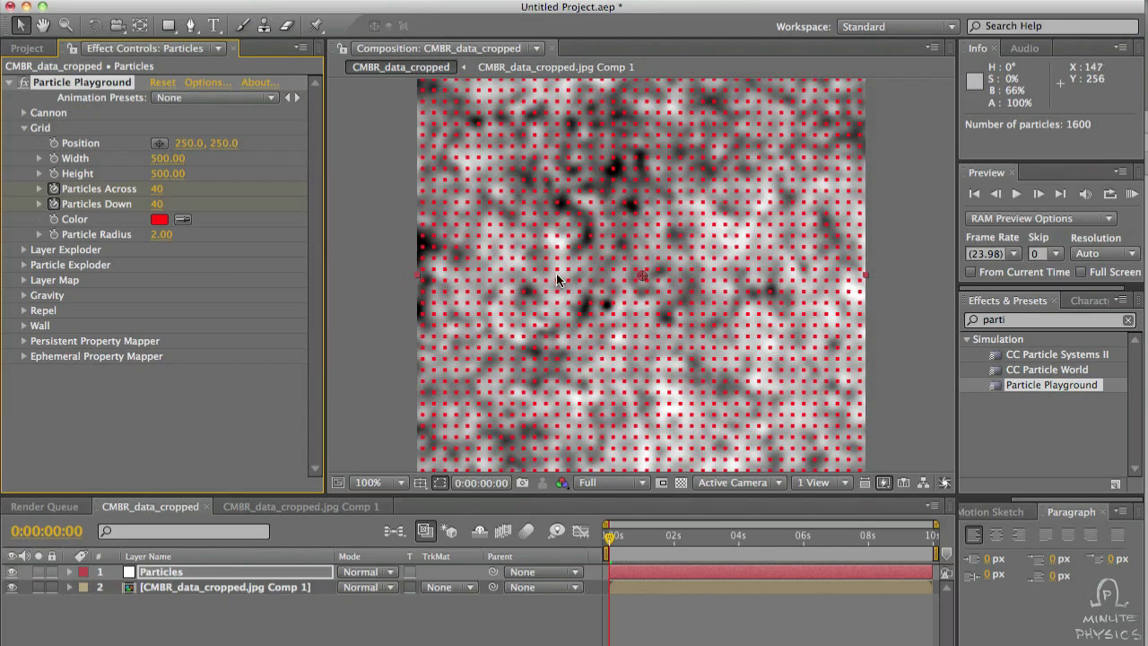
pyautogui.press('space')
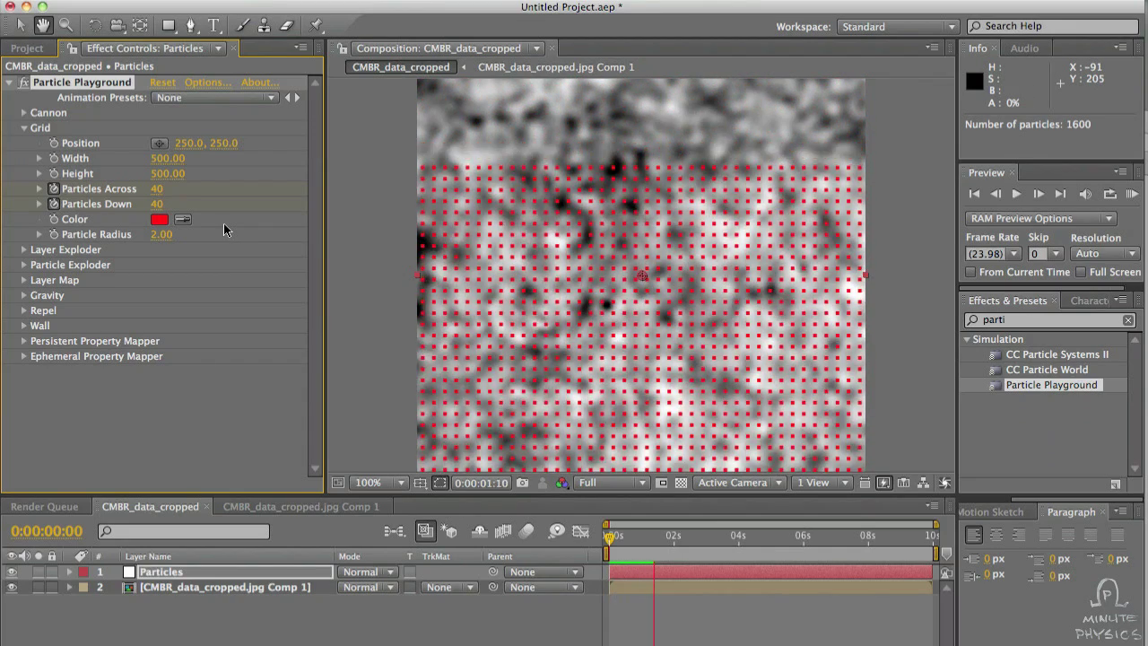
pyautogui.press('space')
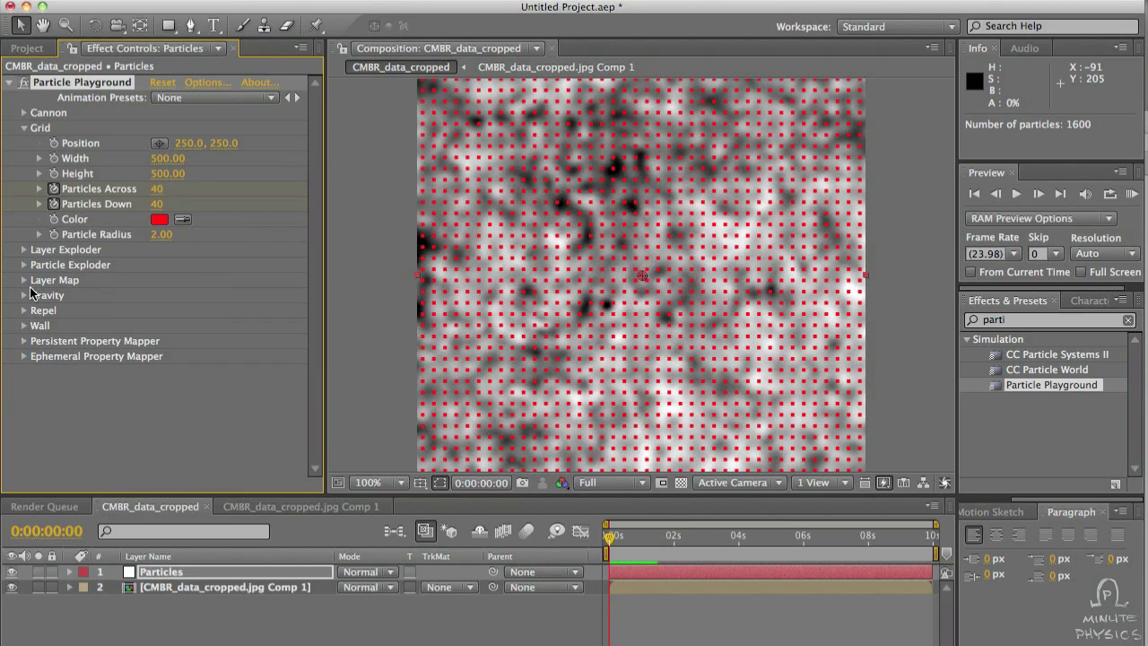
# - Disable the gravity force acting on the particles in Particle Playground
pyautogui.click(24, 295)
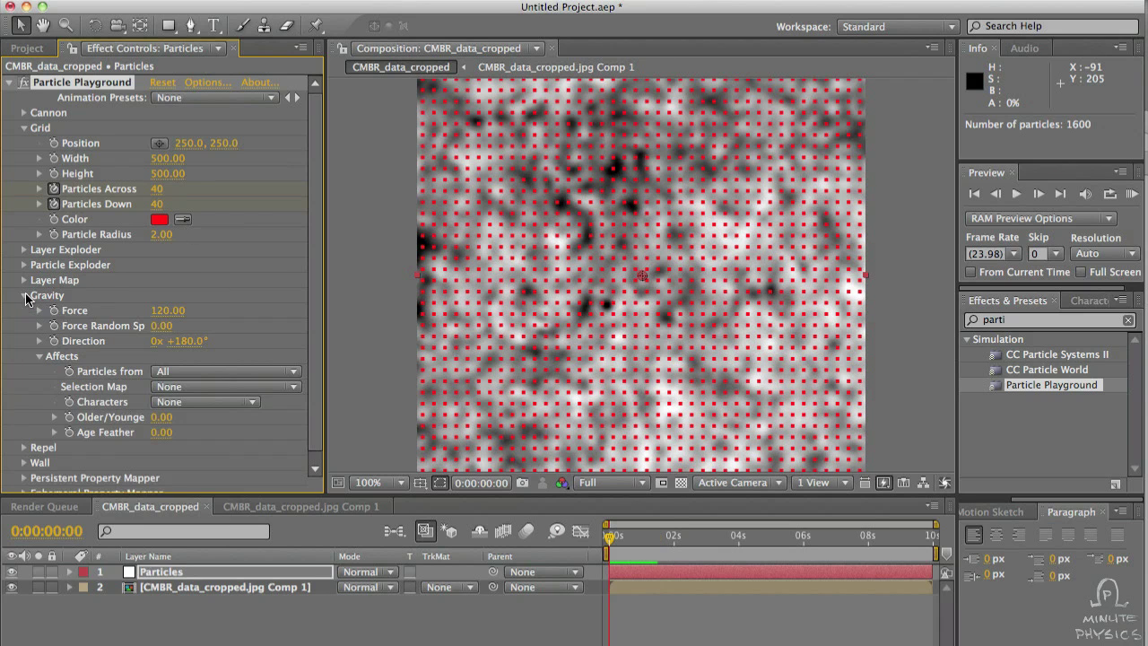
pyautogui.click(162, 311)
pyautogui.write('120')
pyautogui.press('Return')
pyautogui.click(24, 296)
# - Make the particles attract each other by setting the Repel force to -0.1 and the force radius to 50
pyautogui.click(24, 311)
pyautogui.scroll(-2, 186, 287)
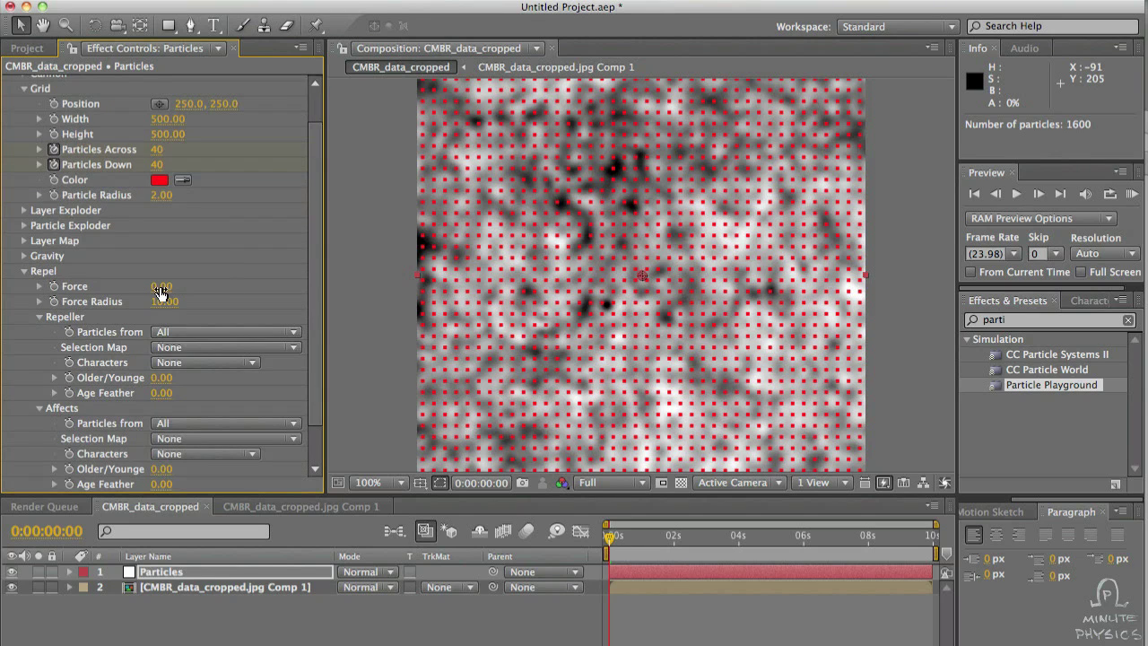
pyautogui.click(160, 287)
pyautogui.write('-.1')
pyautogui.press('Return')
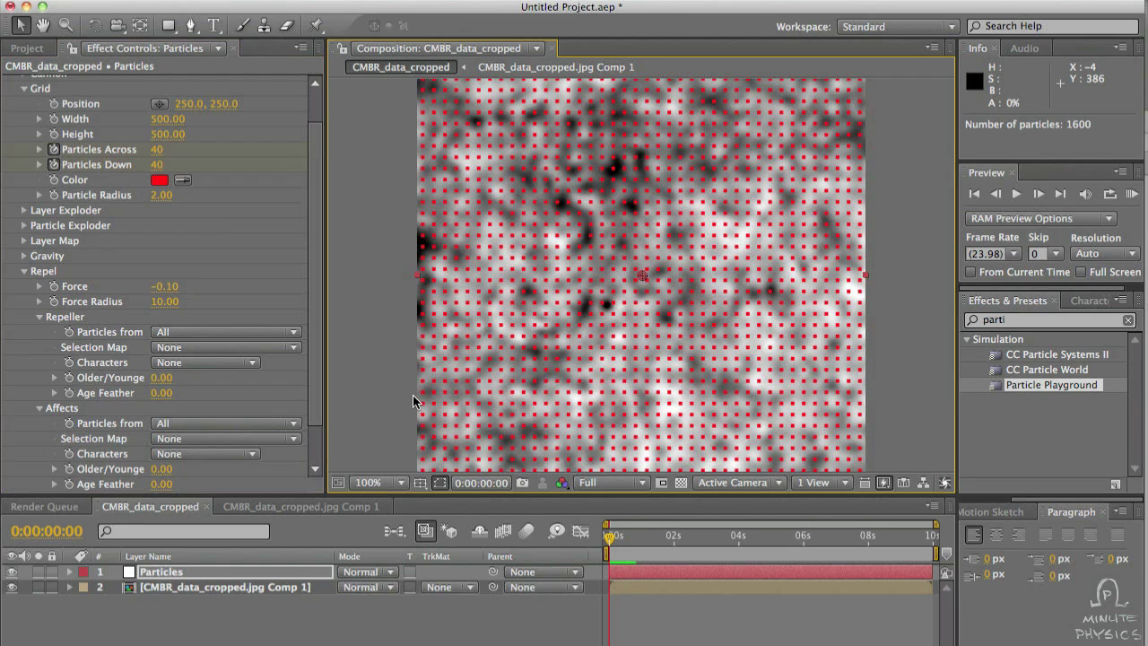
pyautogui.click(151, 303)
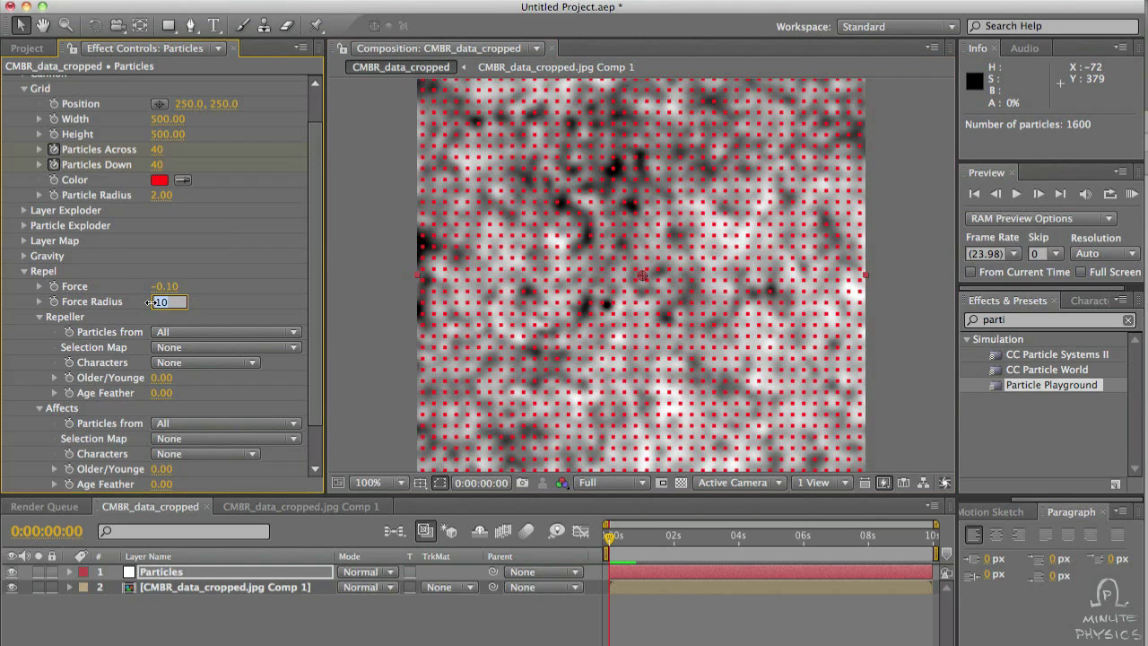
pyautogui.write('50')
pyautogui.press('Return')
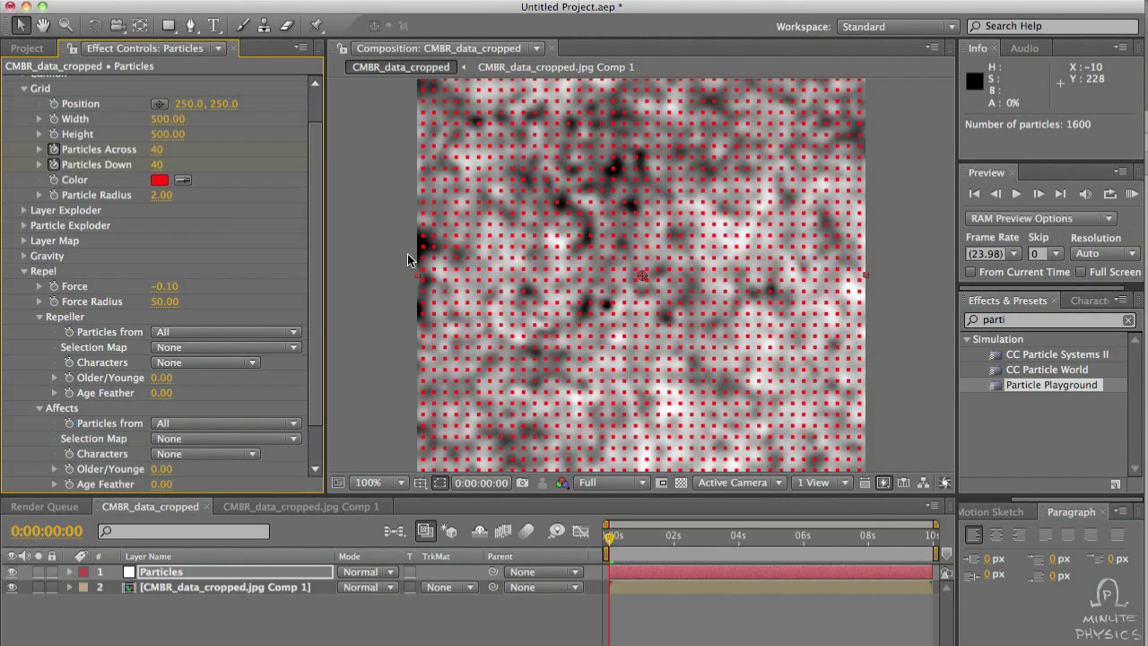
# - Preview the particle clustering in a maximized composition view, restore the workspace and select the Particles layer
pyautogui.press('`')
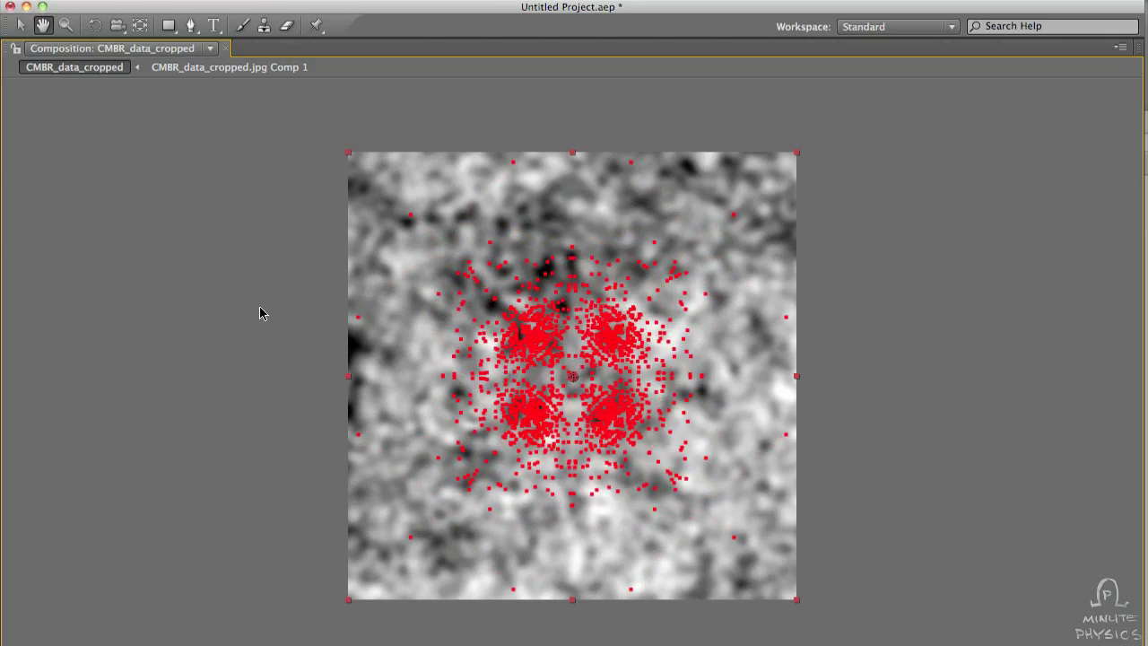
pyautogui.press('`')
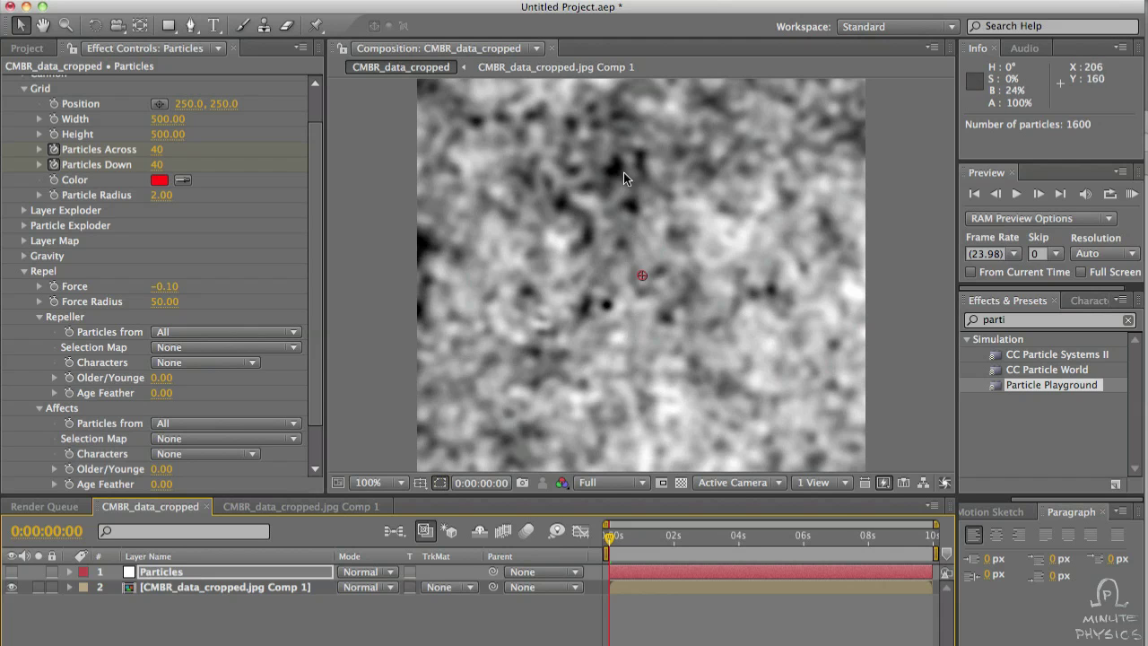
pyautogui.click(144, 574)
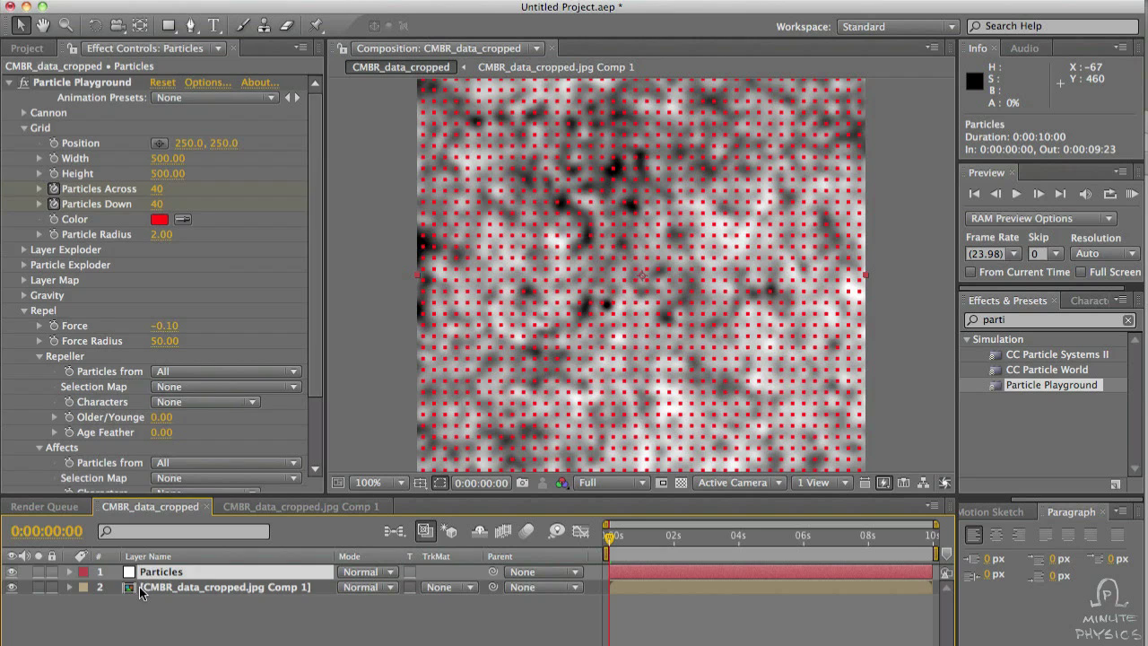
# - Hide the CMBR_data_cropped.jpg Comp 1 layer and add a white solid layer beneath the Particles layer
pyautogui.click(139, 587)
pyautogui.click(12, 598)
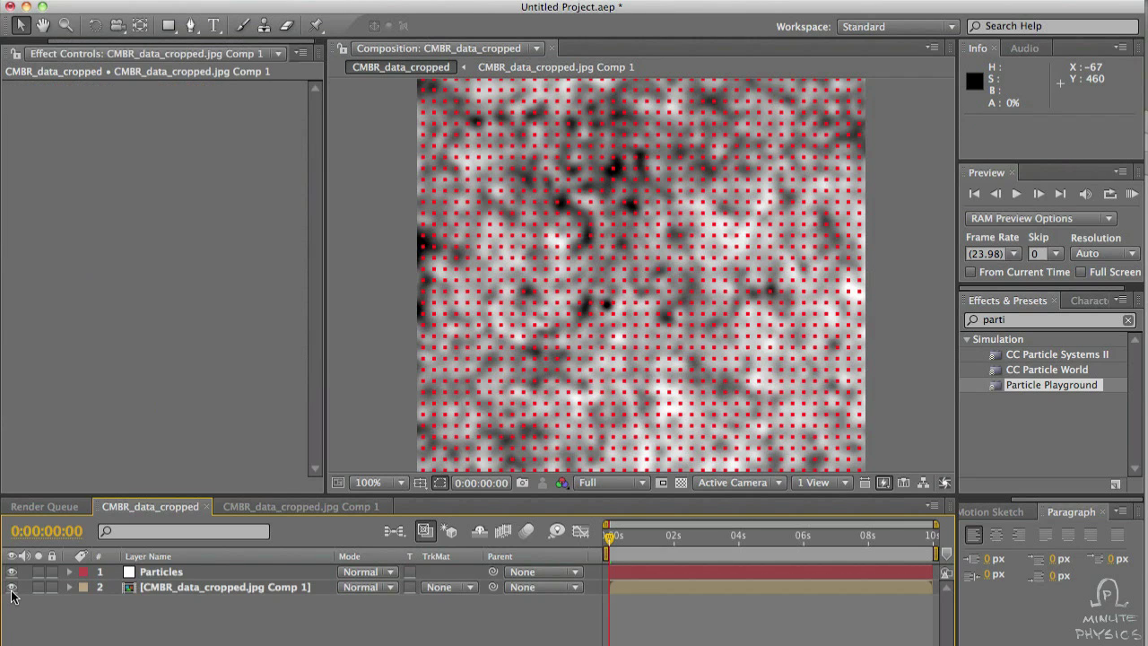
pyautogui.click(11, 589)
pyautogui.press('super+alt+y')
pyautogui.press('Return')
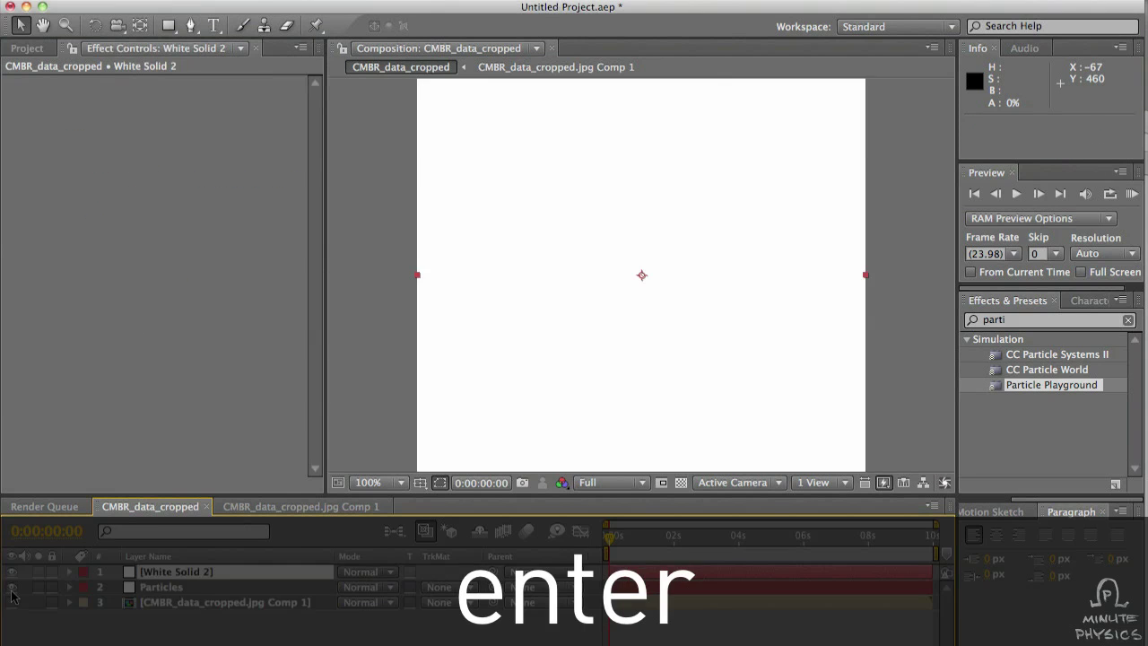
pyautogui.moveTo(145, 576); pyautogui.dragTo(145, 592)
# - Set the Particle Playground grid color of the Particles layer to black
pyautogui.click(150, 572)
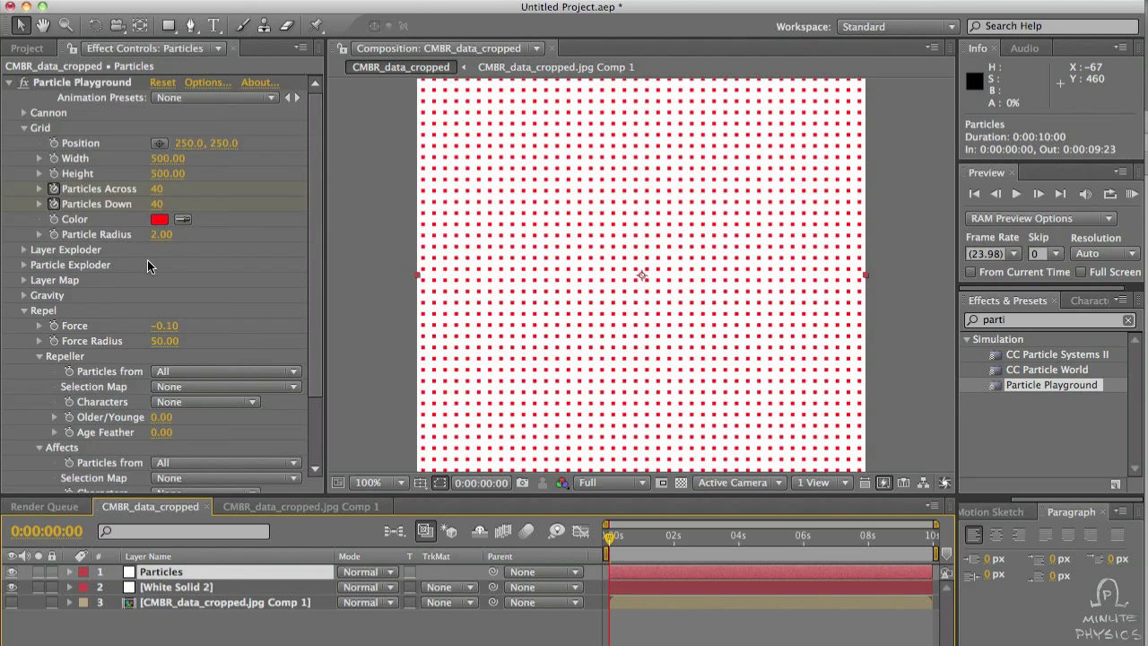
pyautogui.click(160, 223)
pyautogui.click(19, 347)
# - In the Persistent Property Mapper, use CMBR_data_cropped.jpg Comp 1 as the map layer and map red to Opacity
pyautogui.click(33, 250)
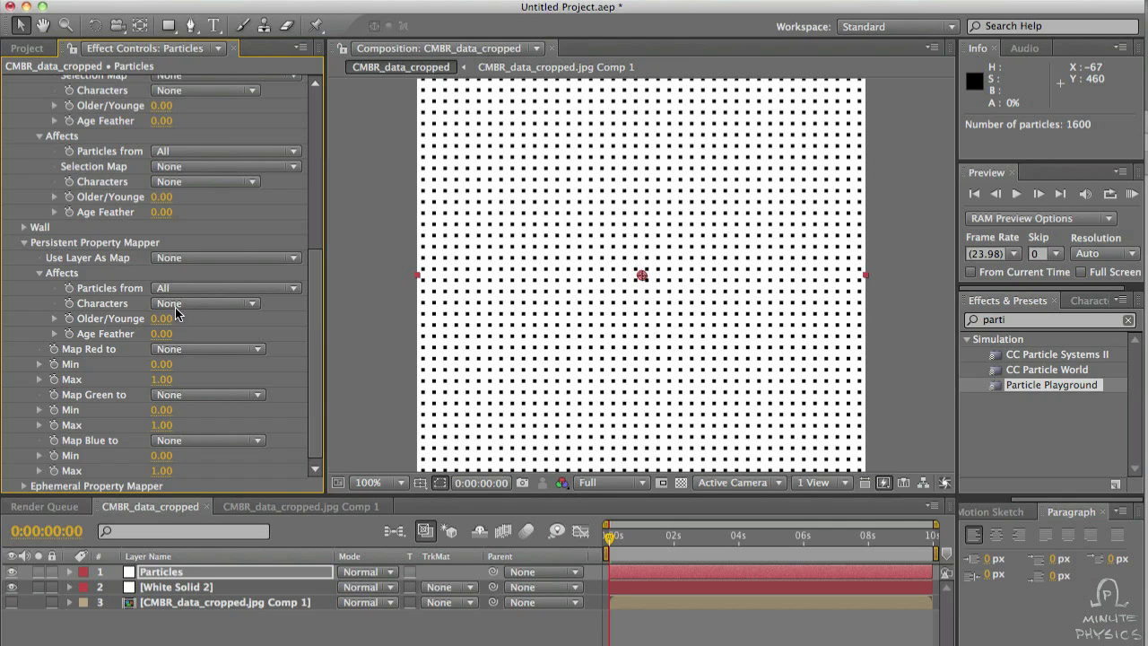
pyautogui.click(178, 262)
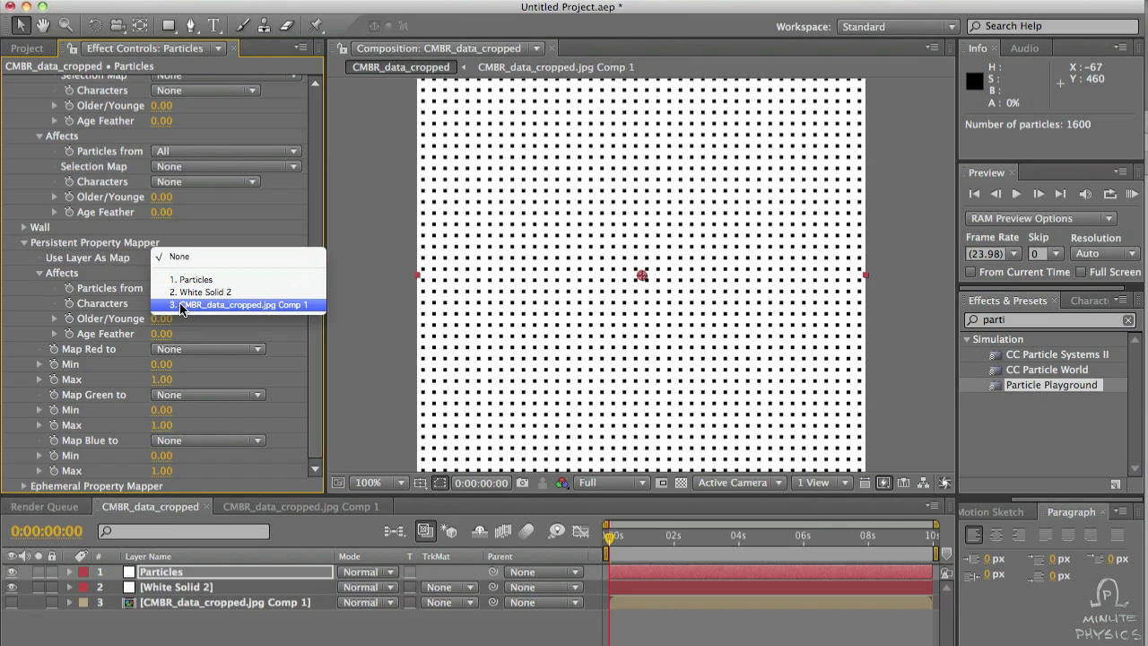
pyautogui.click(180, 306)
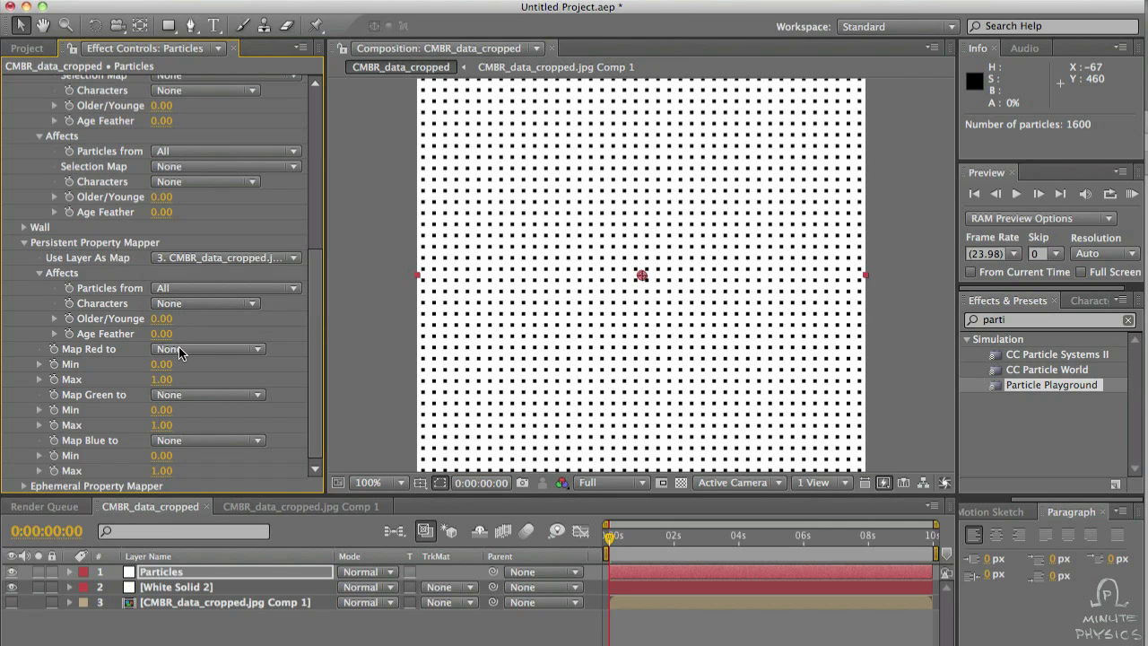
pyautogui.click(179, 350)
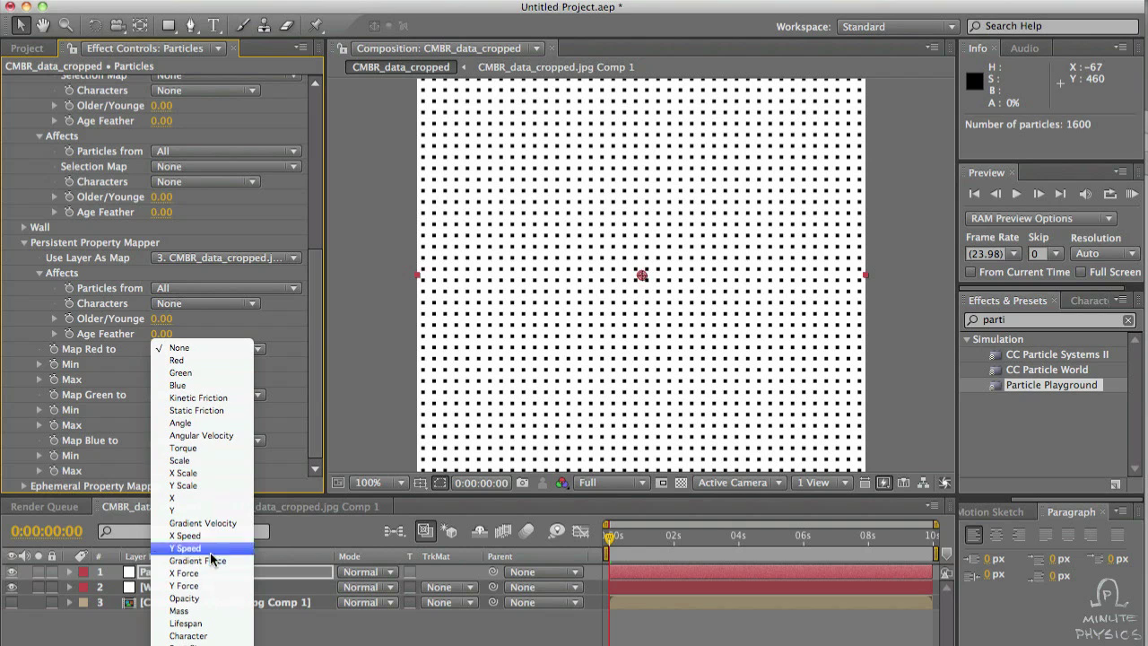
pyautogui.click(192, 598)
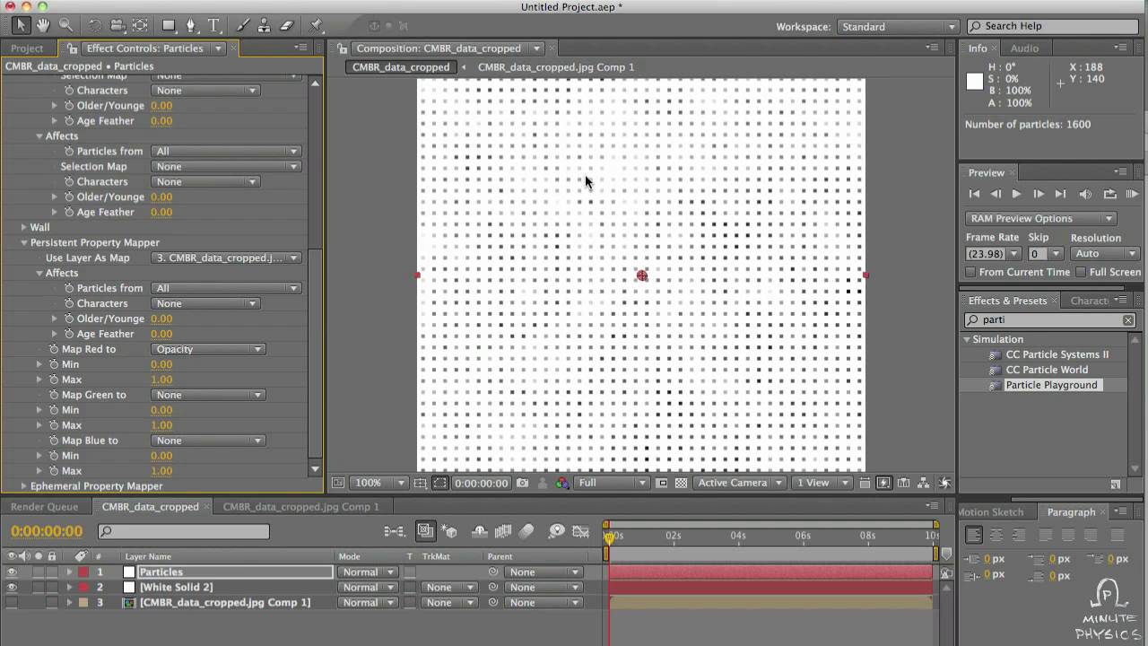
# - Move White Solid 2 below the CMBR_data_cropped.jpg Comp 1 layer, briefly showing that data layer behind the particles
pyautogui.moveTo(176, 587); pyautogui.dragTo(176, 610)
pyautogui.click(12, 587)
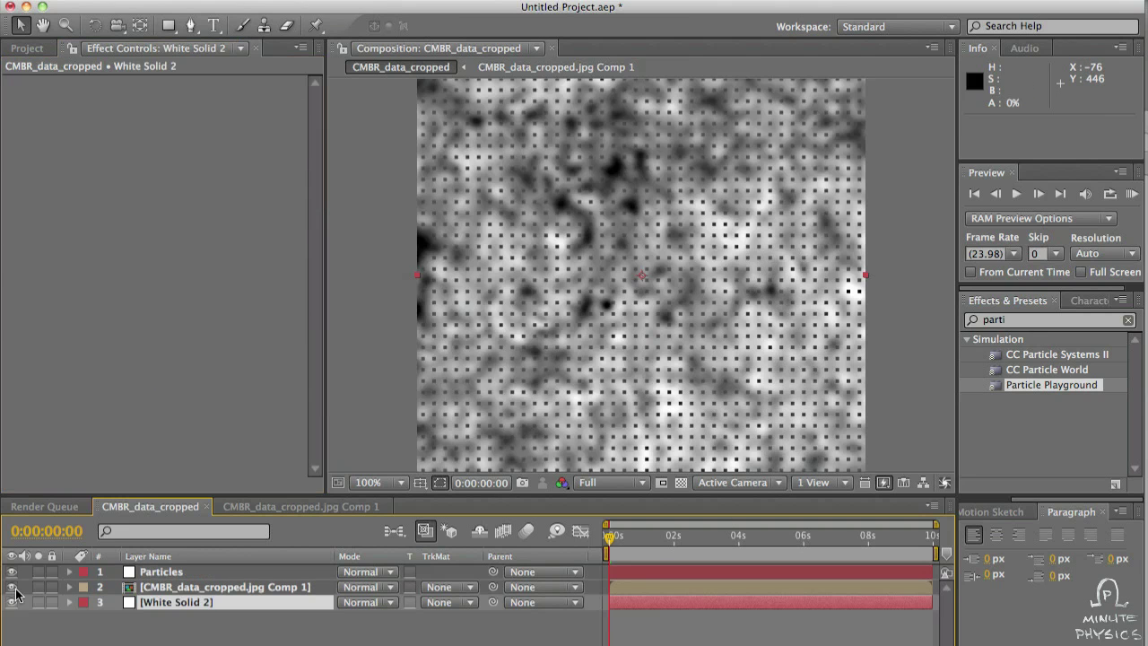
pyautogui.click(12, 587)
# - Select the Particles layer and preview how the opacity-mapped particles move
pyautogui.click(171, 572)
pyautogui.press('space')
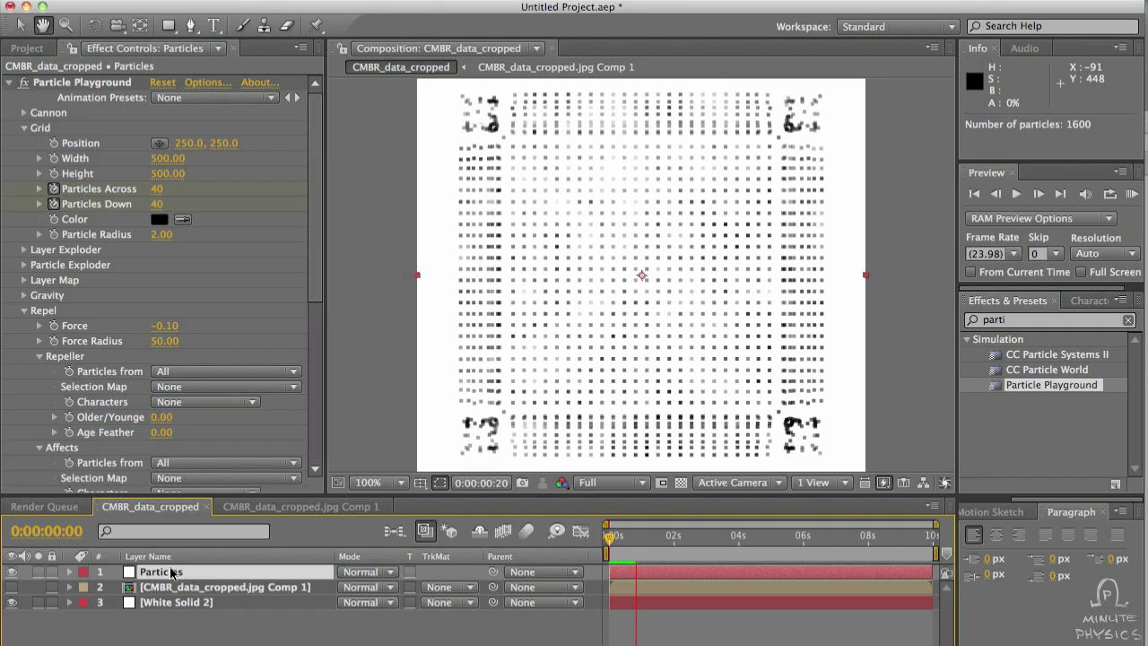
pyautogui.press('space')
# - Set the Repeller's selection map in Particle Playground to CMBR_data_cropped.jpg Comp 1
pyautogui.scroll(-5, 75, 259)
pyautogui.click(76, 256)
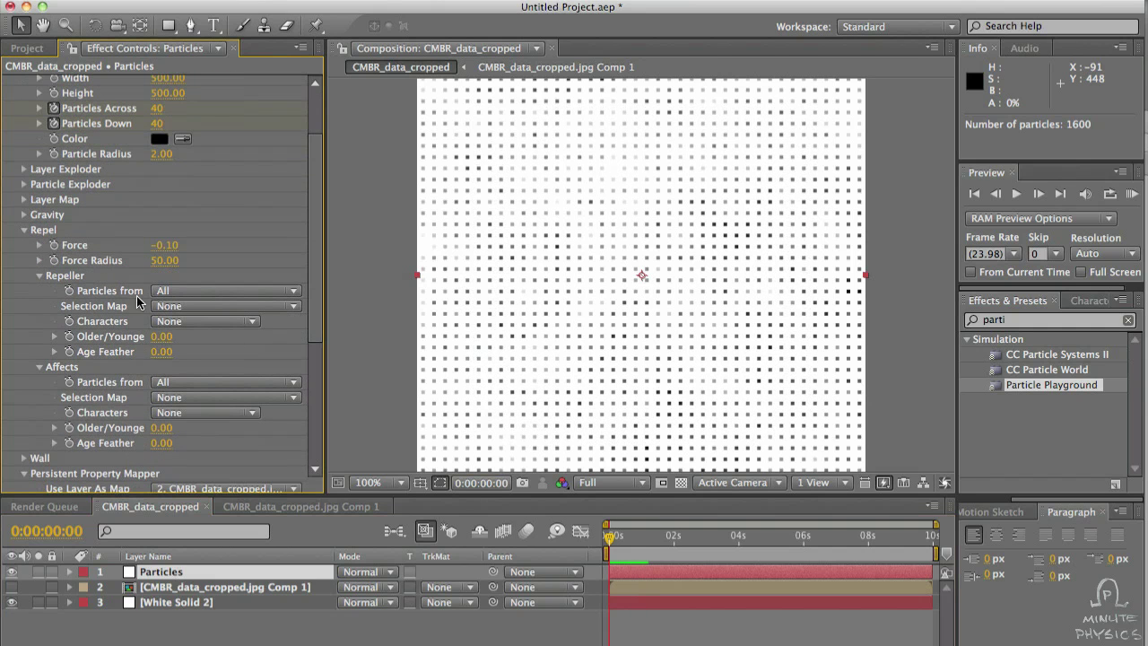
pyautogui.click(205, 306)
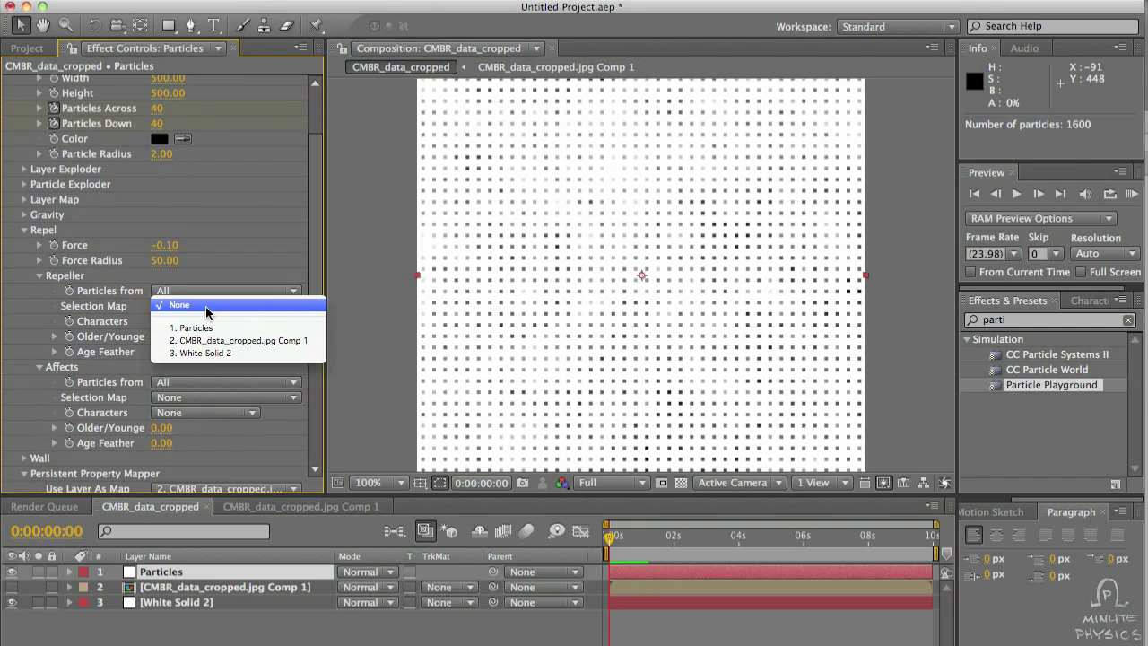
pyautogui.click(207, 342)
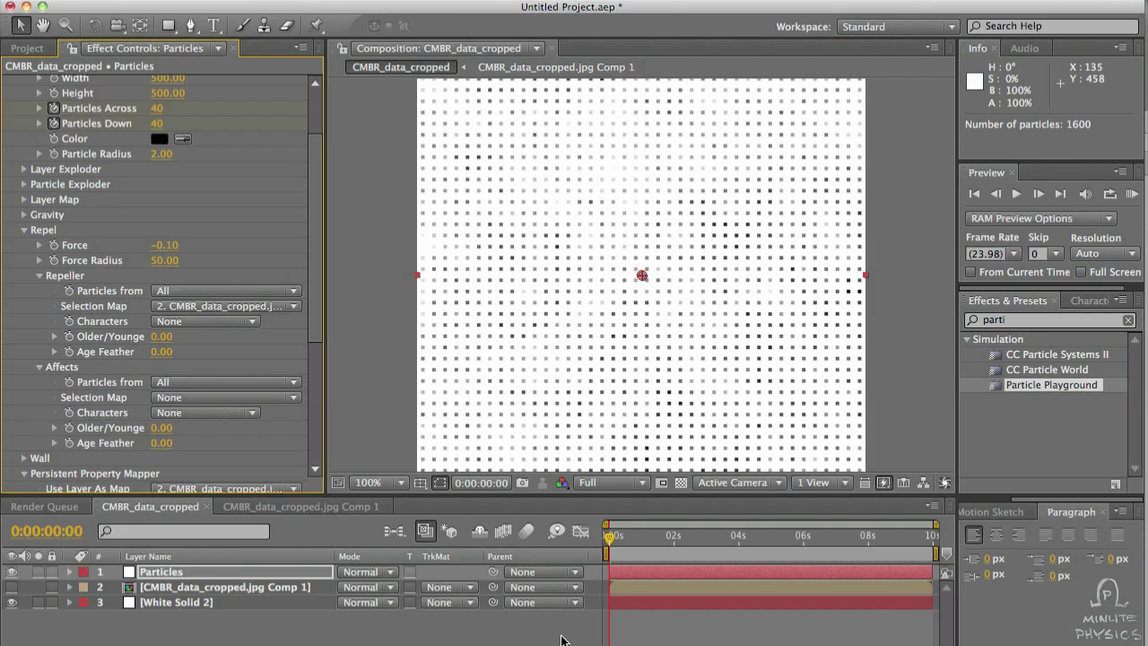
# - Preview the data-driven particle clustering in a maximized composition view and restore the workspace
pyautogui.press('`')
pyautogui.press('space')
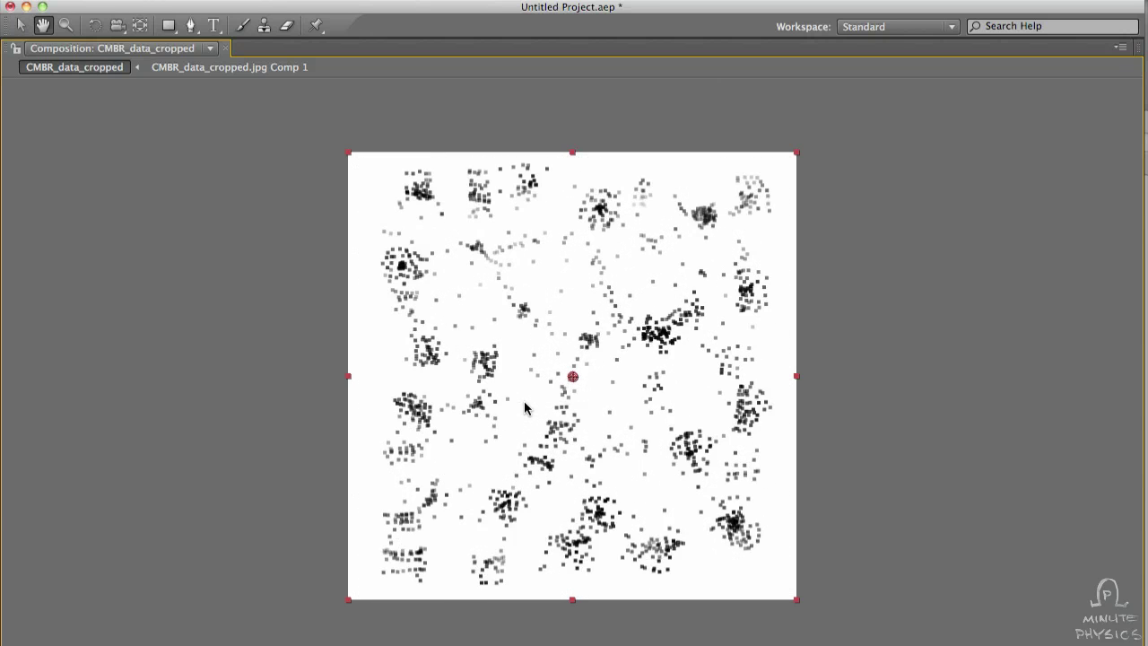
pyautogui.press('space')
pyautogui.press('`')
pyautogui.press('space')
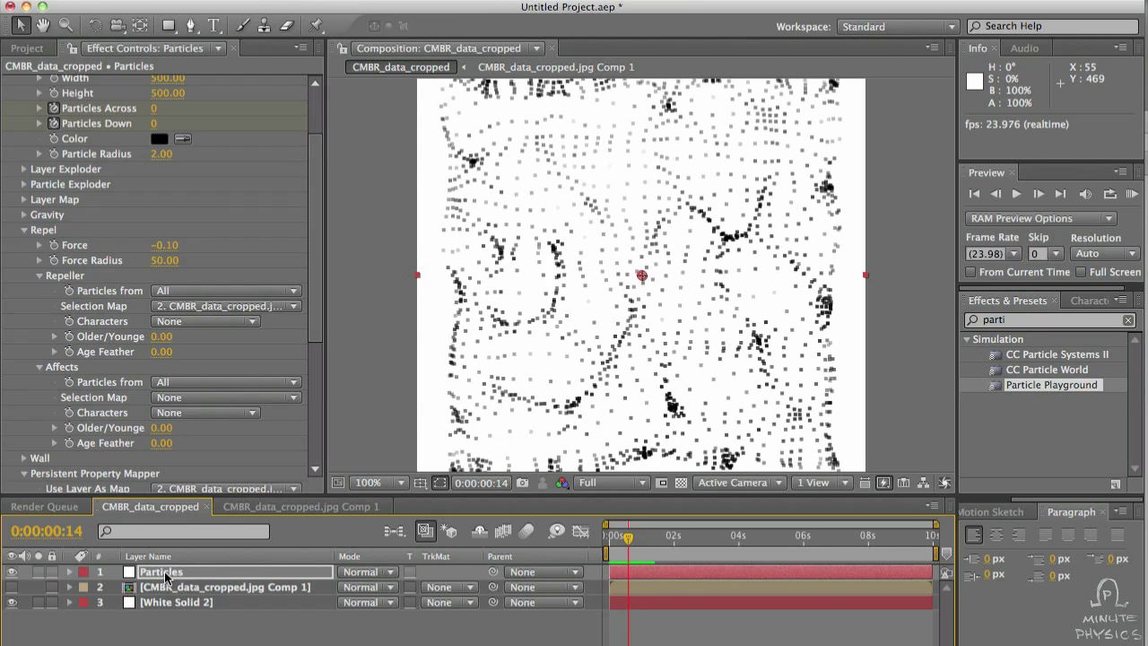
# - Set the Persistent Property Mapper's maximum for the red-to-opacity mapping to 0.15 and return to the first frame
pyautogui.press('Return')
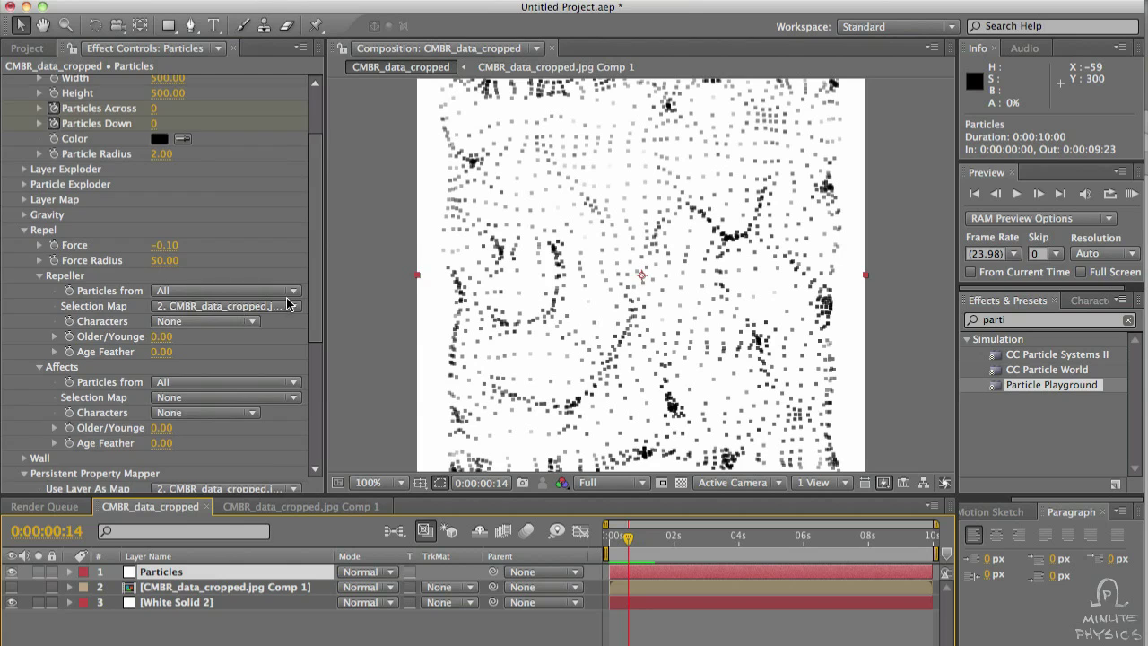
pyautogui.scroll(-6, 287, 305)
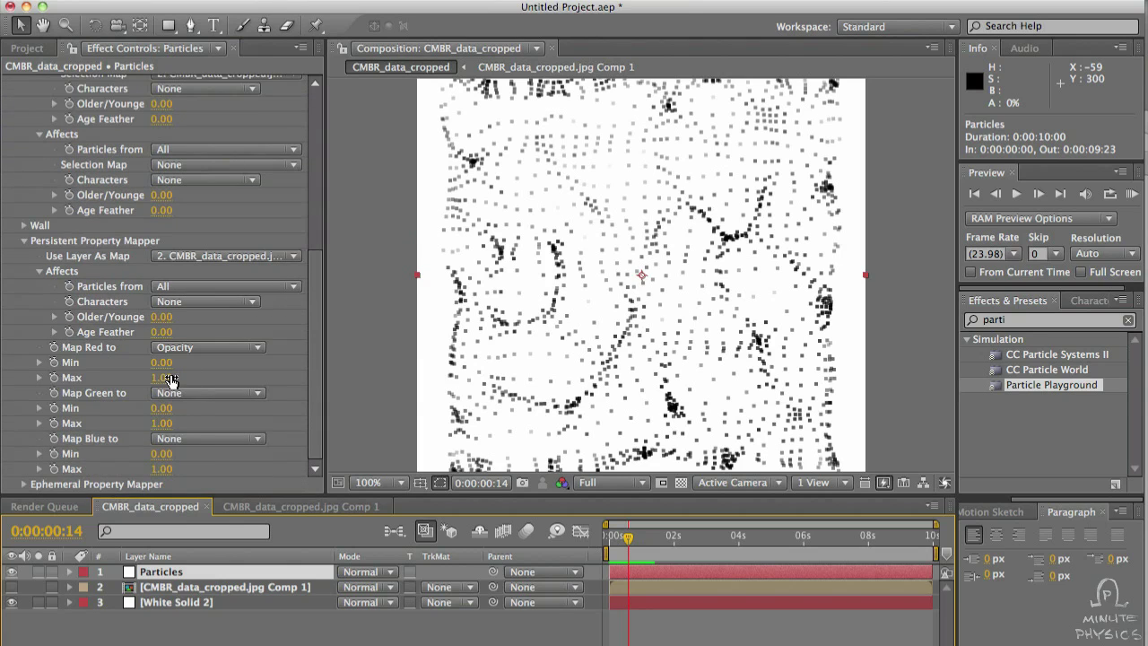
pyautogui.click(77, 241)
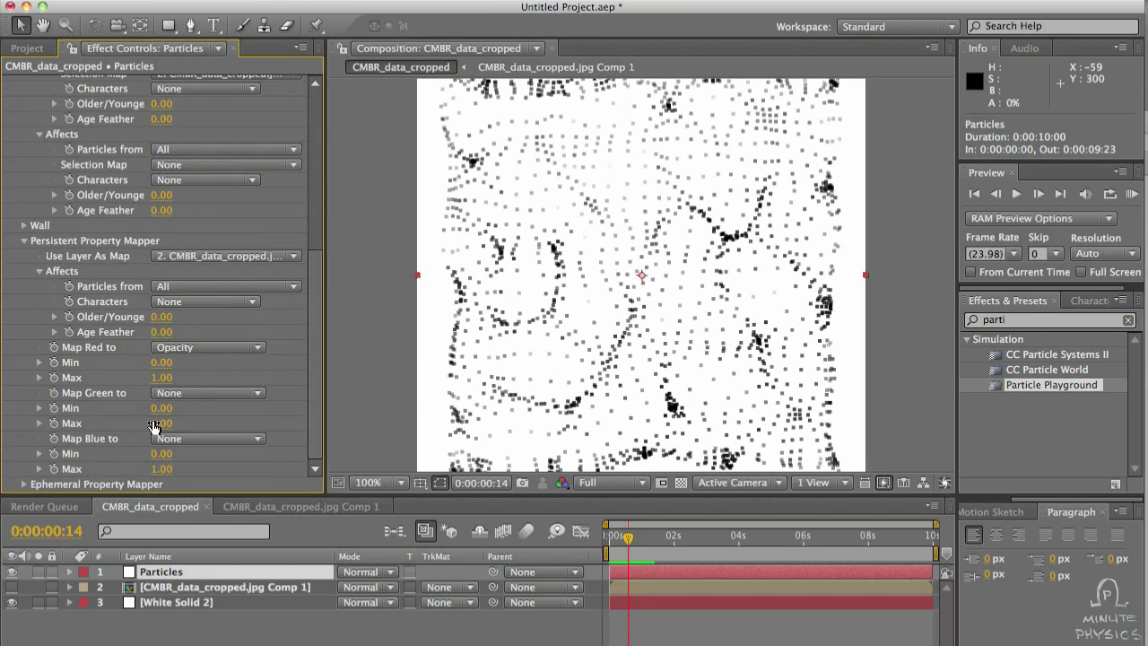
pyautogui.click(167, 380)
pyautogui.write('0.15')
pyautogui.press('Return')
pyautogui.press('Home')
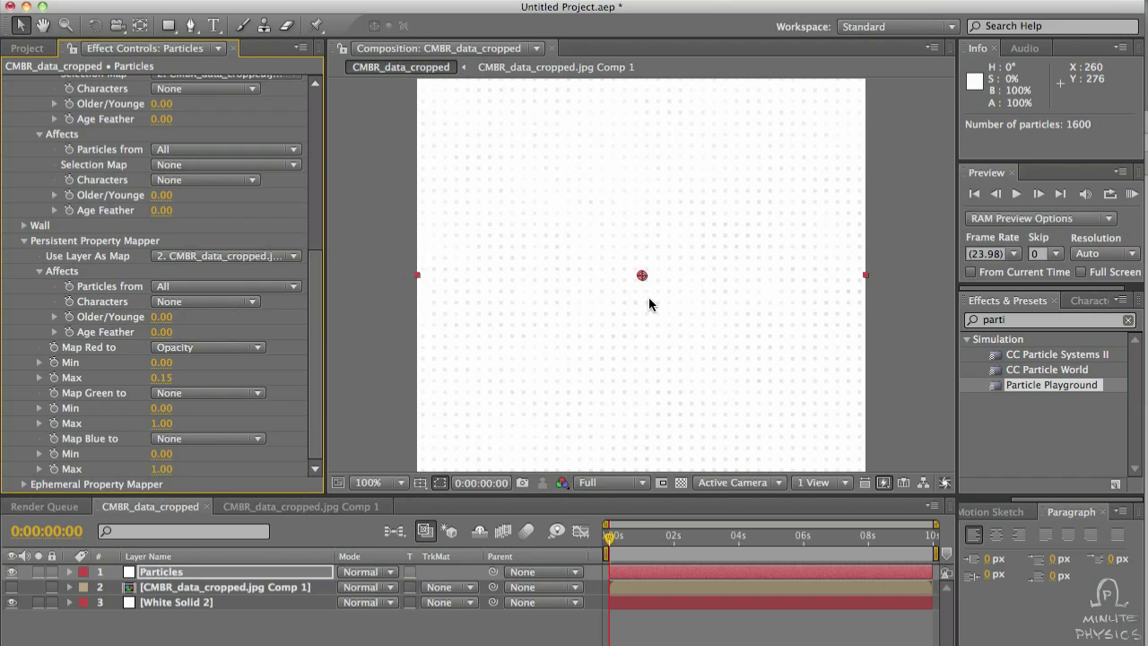
# - Rename the CMBR_data_cropped composition as Simulation and nest it in a new composition named "Simulation with color"
pyautogui.press('super+0')
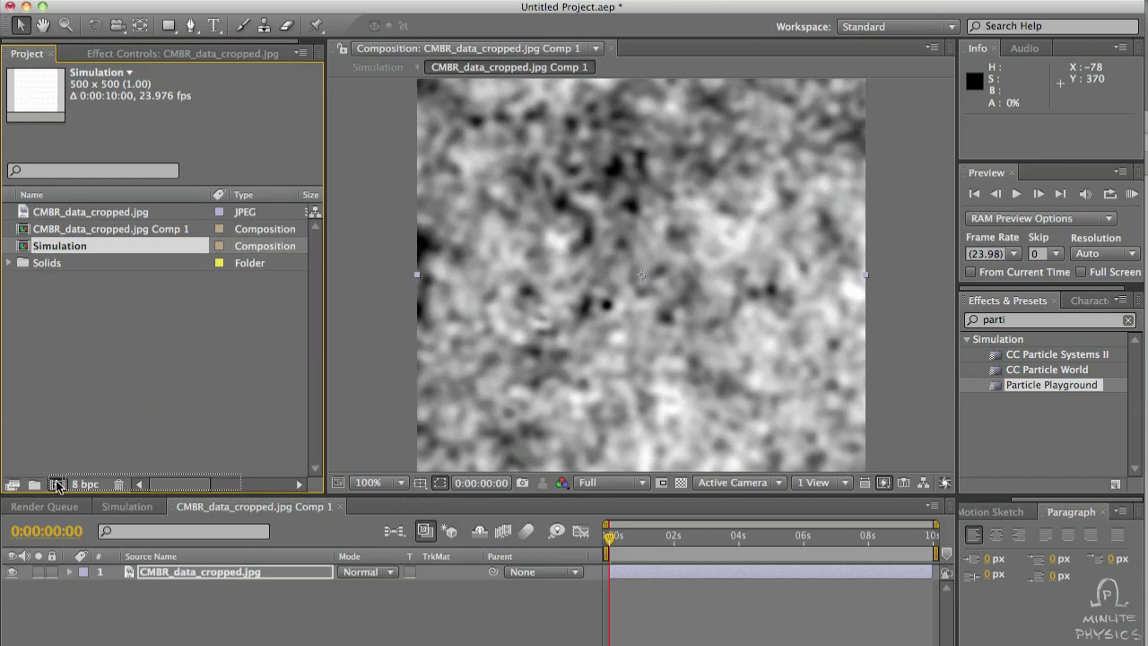
pyautogui.moveTo(56, 486); pyautogui.dragTo(56, 486)
pyautogui.press('Return')
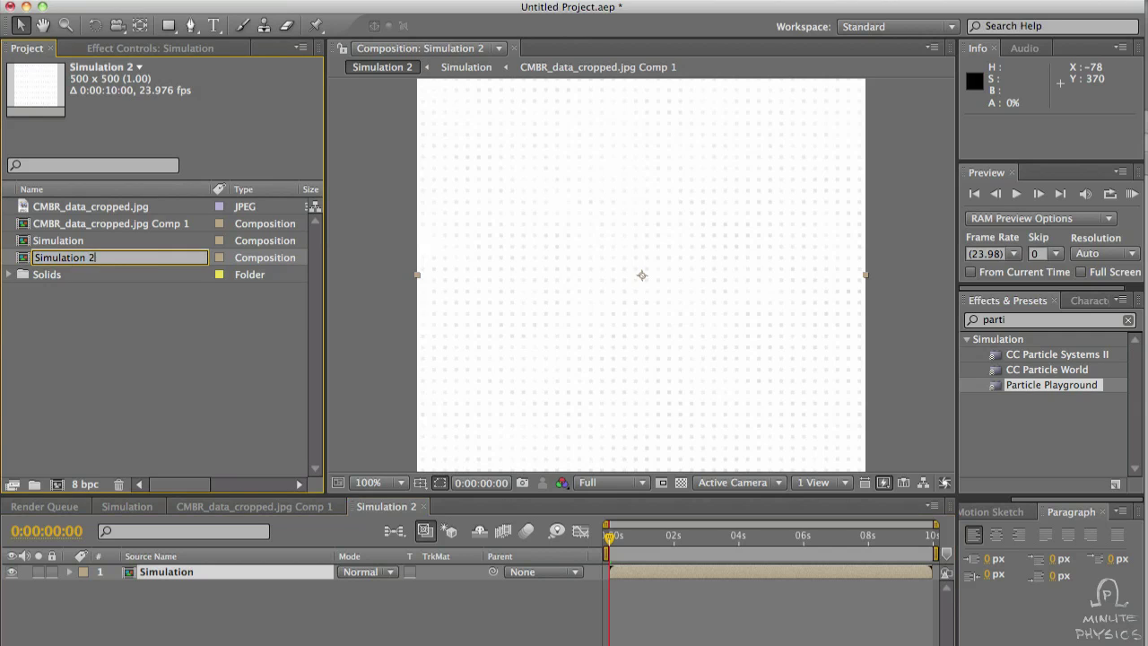
pyautogui.write('Simulation with color')
pyautogui.press('Return')
# - Add an adjustment layer above the Simulation layer in the Simulation with color composition
pyautogui.click(614, 537)
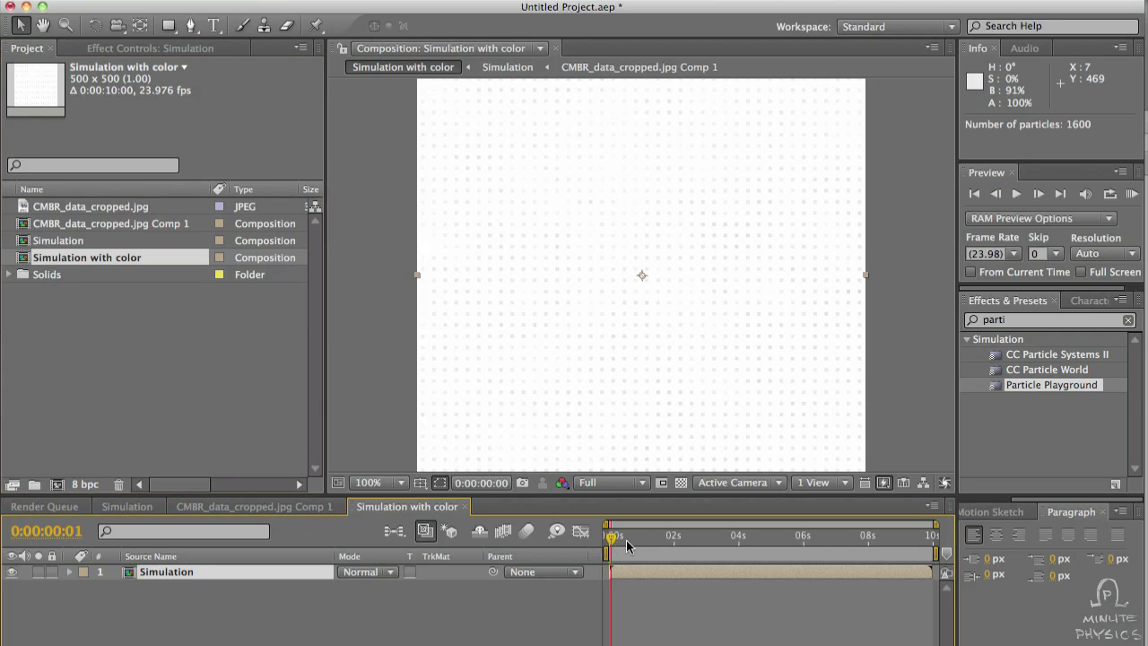
pyautogui.rightClick(220, 592)
pyautogui.moveTo(290, 528)
pyautogui.click(562, 607)
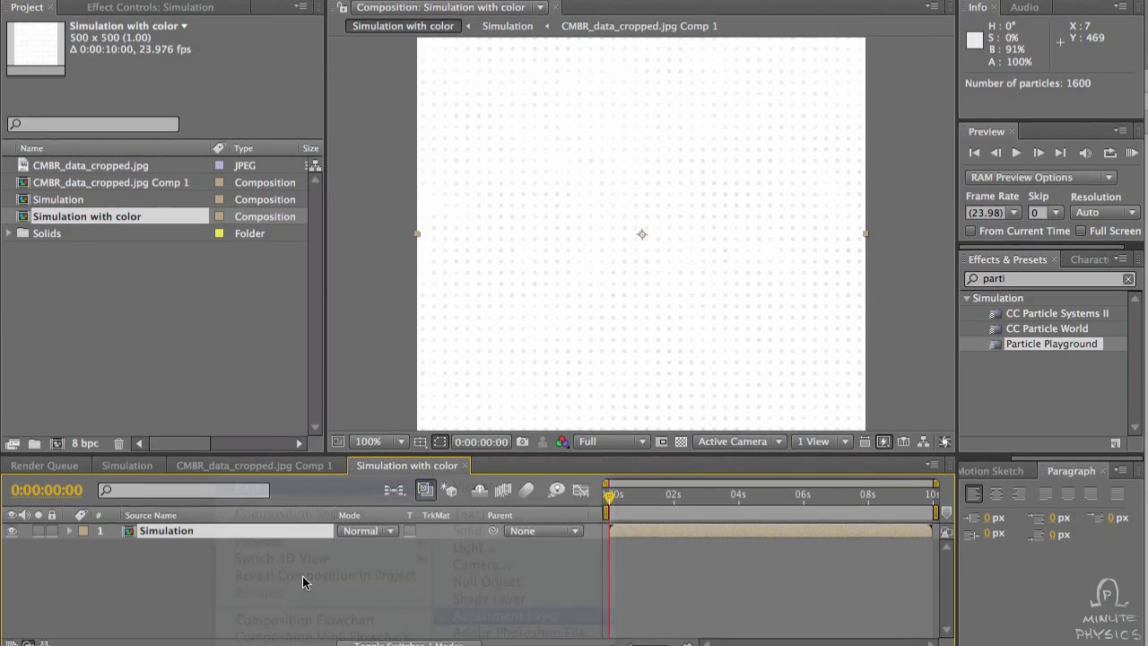
# - Apply the Levels effect to the adjustment layer and raise its Input Black to 208
pyautogui.click(999, 271)
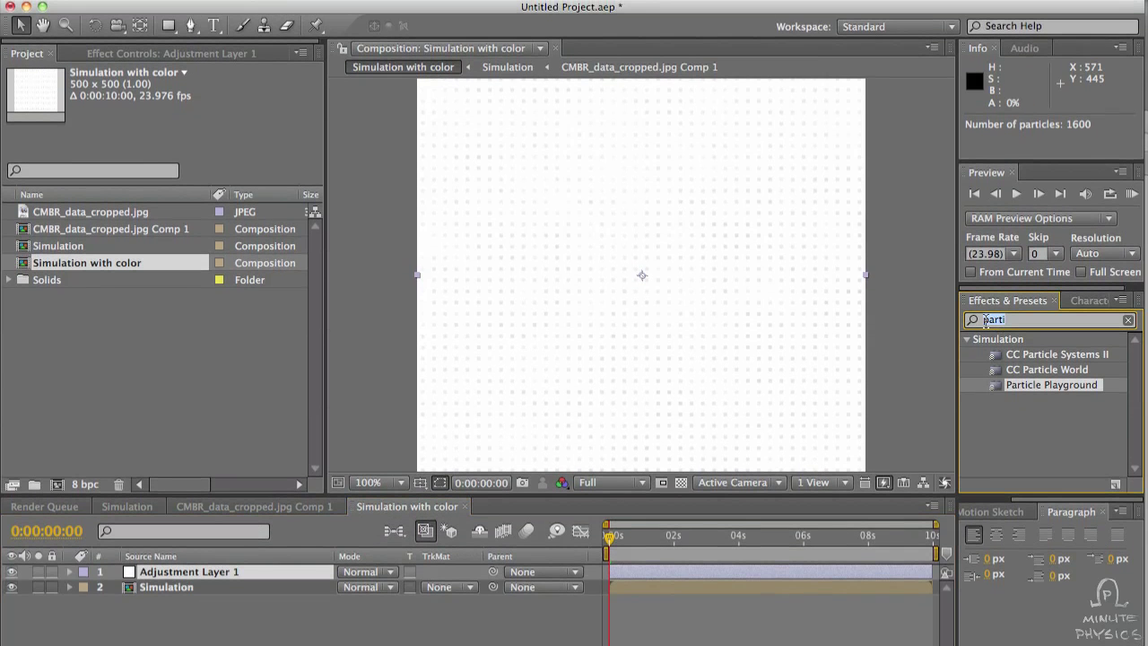
pyautogui.write('levels')
pyautogui.doubleClick(1029, 480)
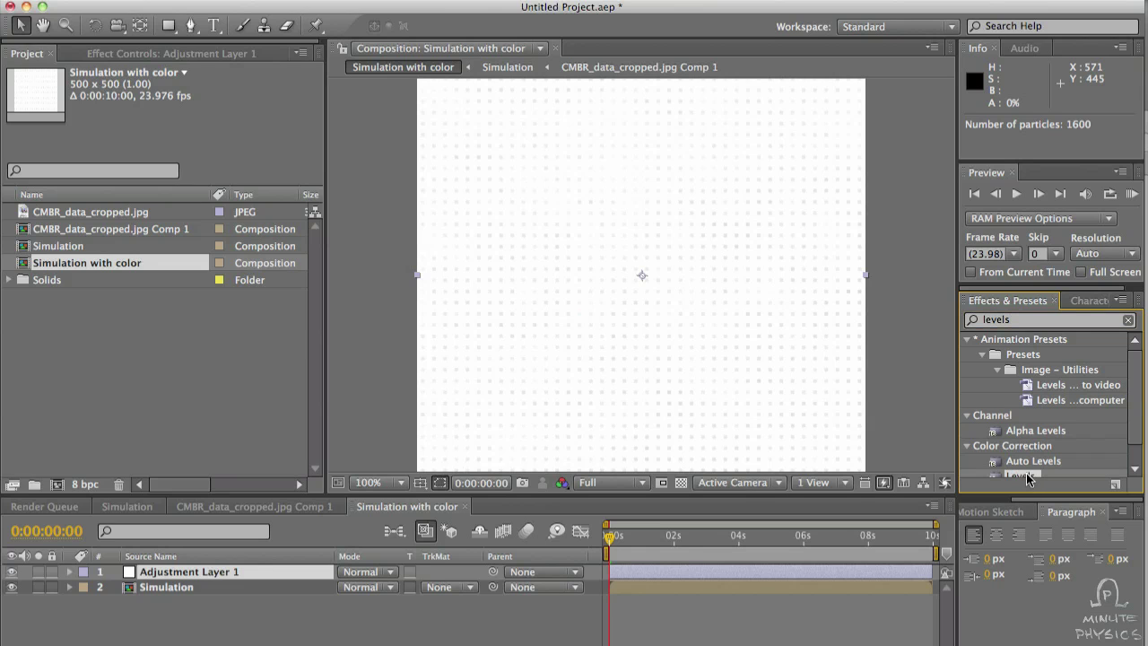
pyautogui.moveTo(65, 210); pyautogui.dragTo(244, 208)
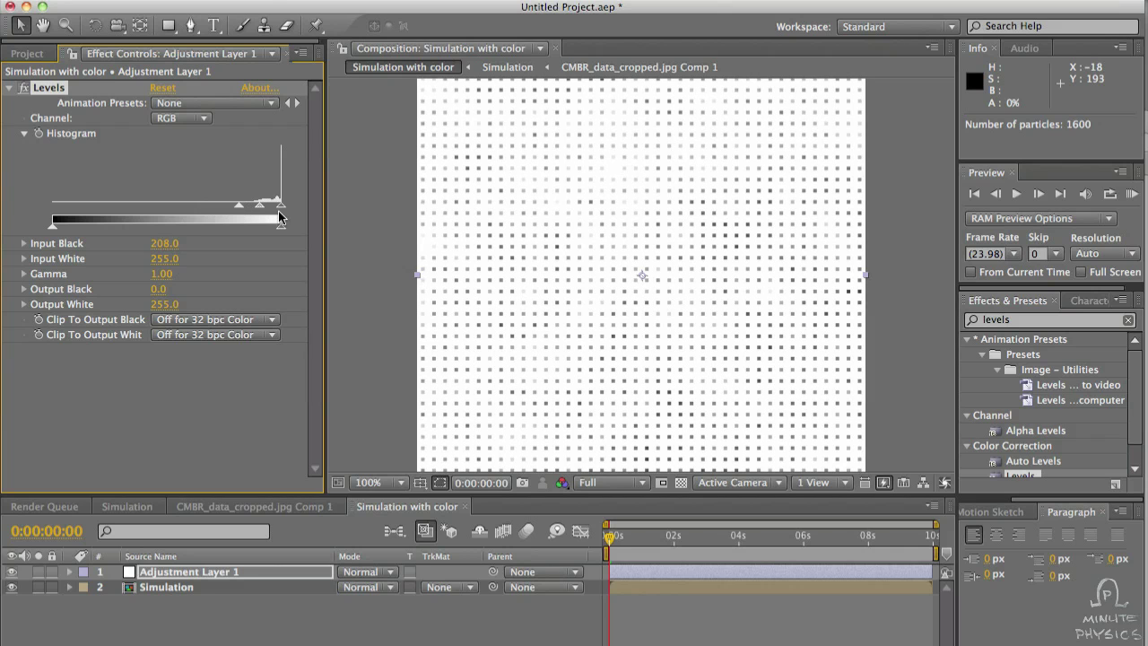
# - Apply Colorama to the adjustment layer and set its output cycle to the Negative preset palette
pyautogui.click(1049, 319)
pyautogui.write('colo')
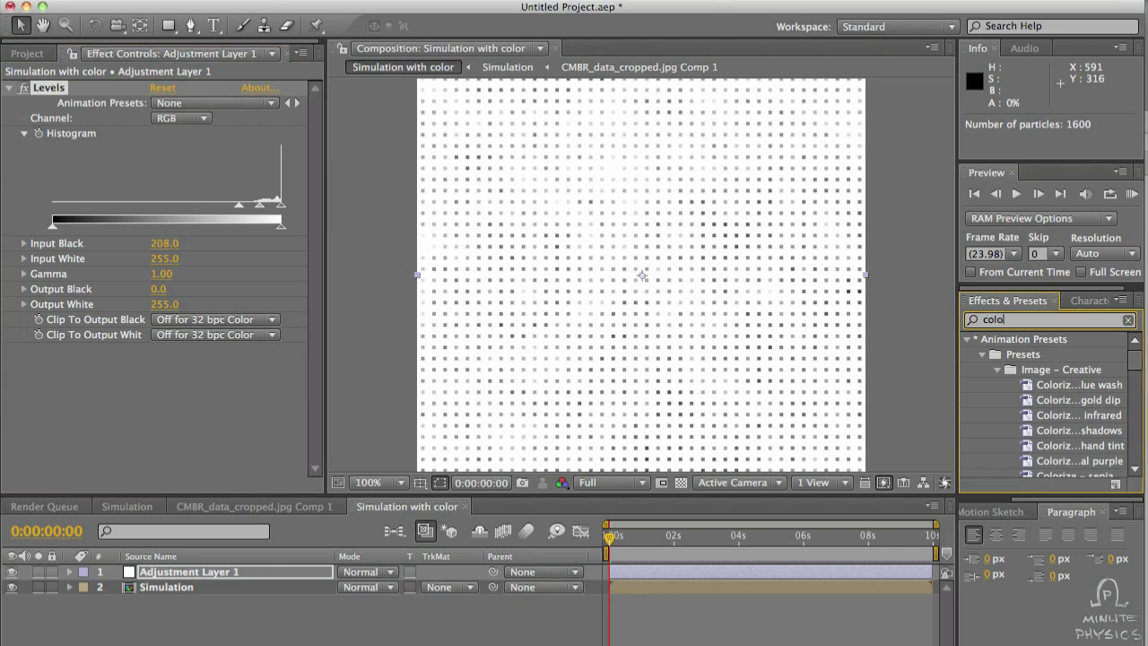
pyautogui.write('ra')
pyautogui.doubleClick(1029, 355)
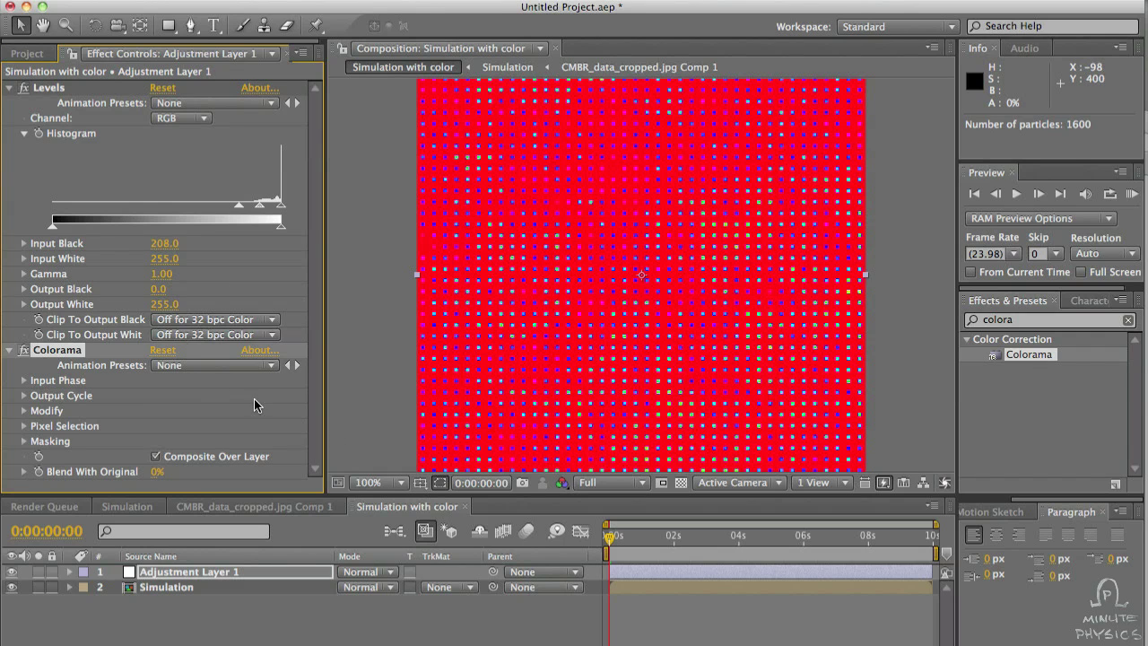
pyautogui.click(25, 395)
pyautogui.click(209, 252)
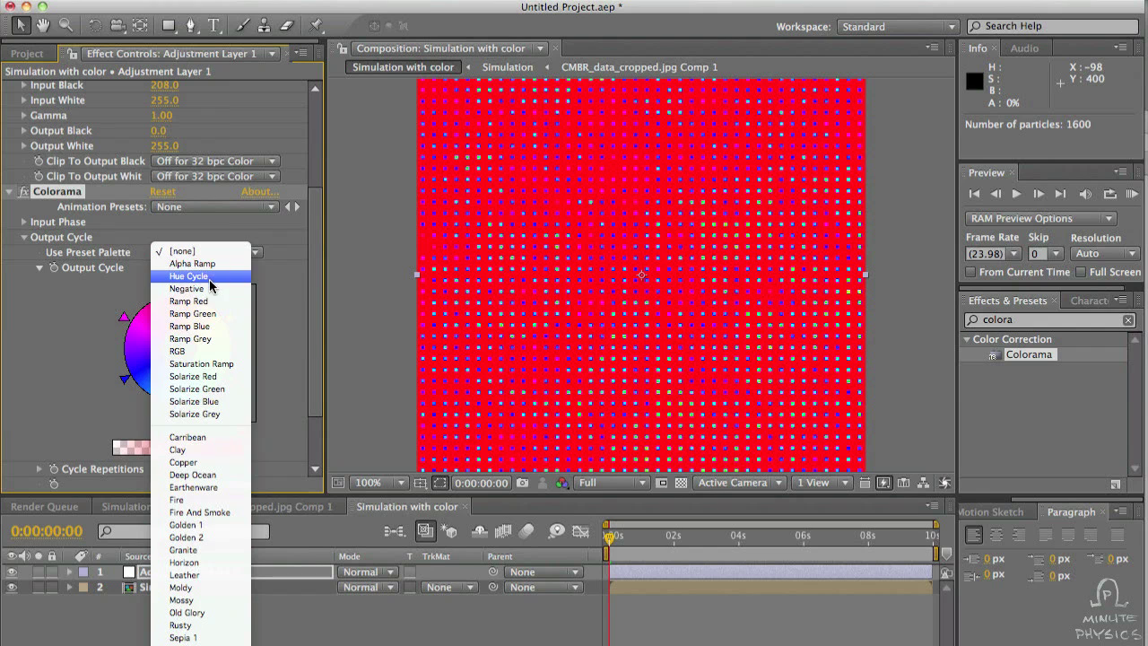
pyautogui.click(211, 288)
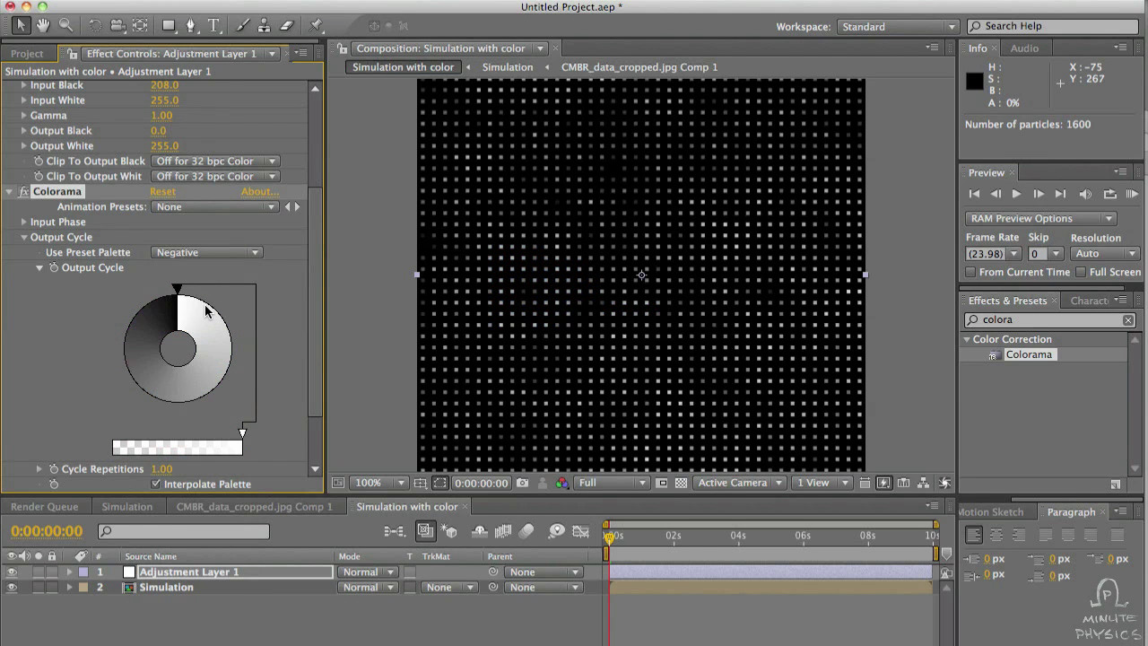
# - Add an orange color to the bright part and a dark purple to the dark part of Colorama's output cycle
pyautogui.click(204, 319)
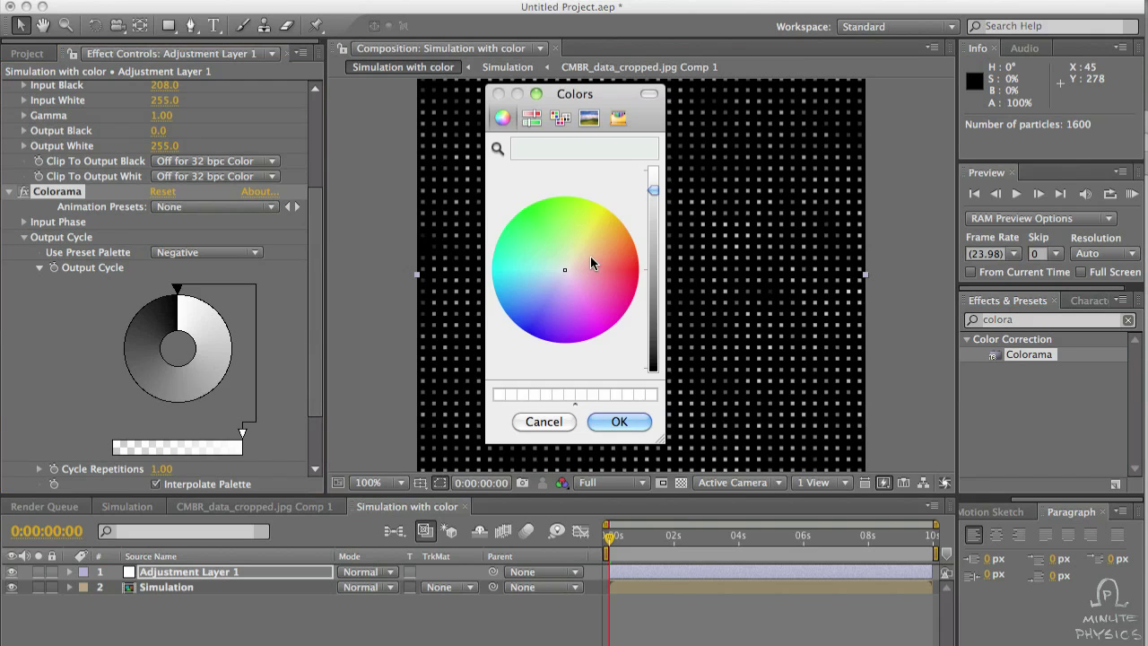
pyautogui.moveTo(594, 259); pyautogui.dragTo(617, 250)
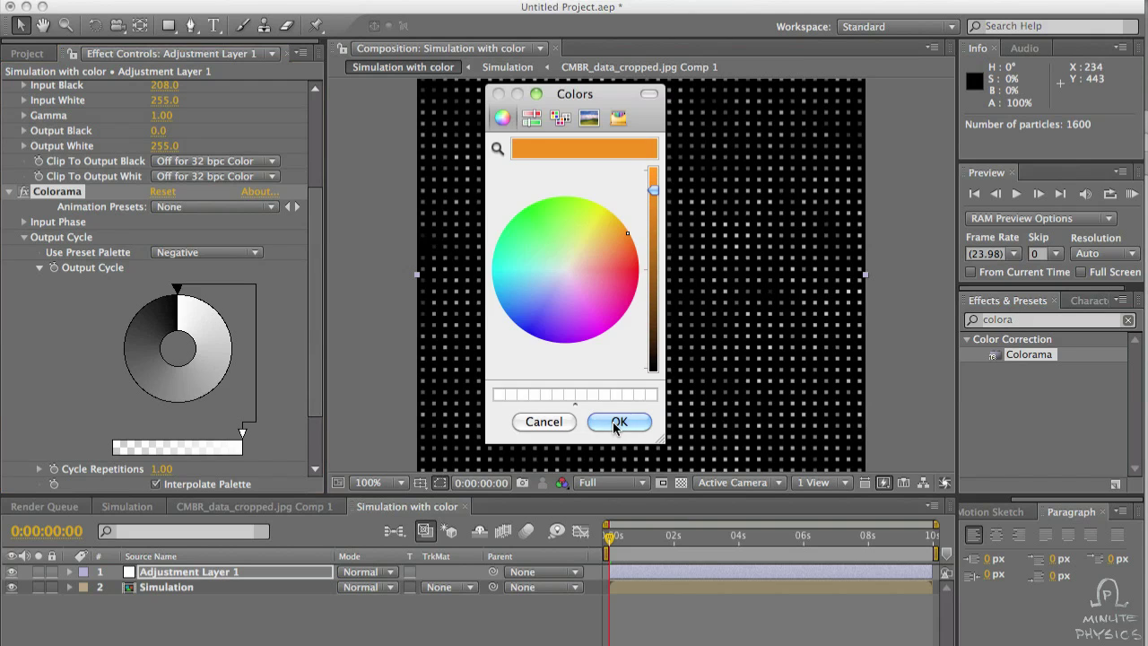
pyautogui.click(616, 420)
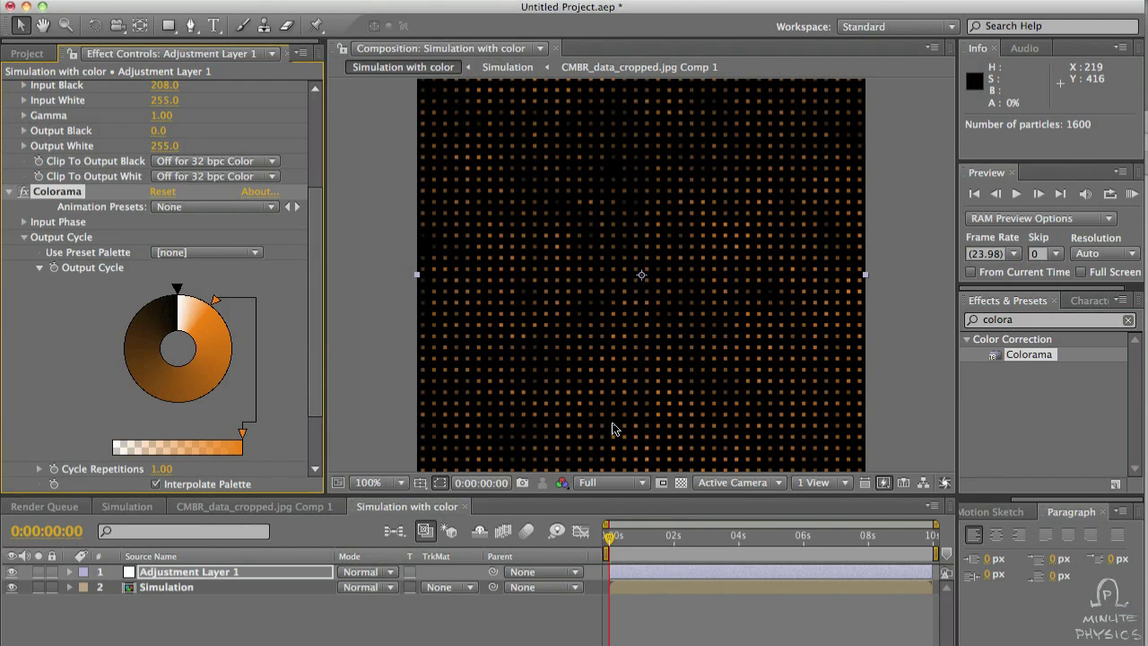
pyautogui.click(137, 377)
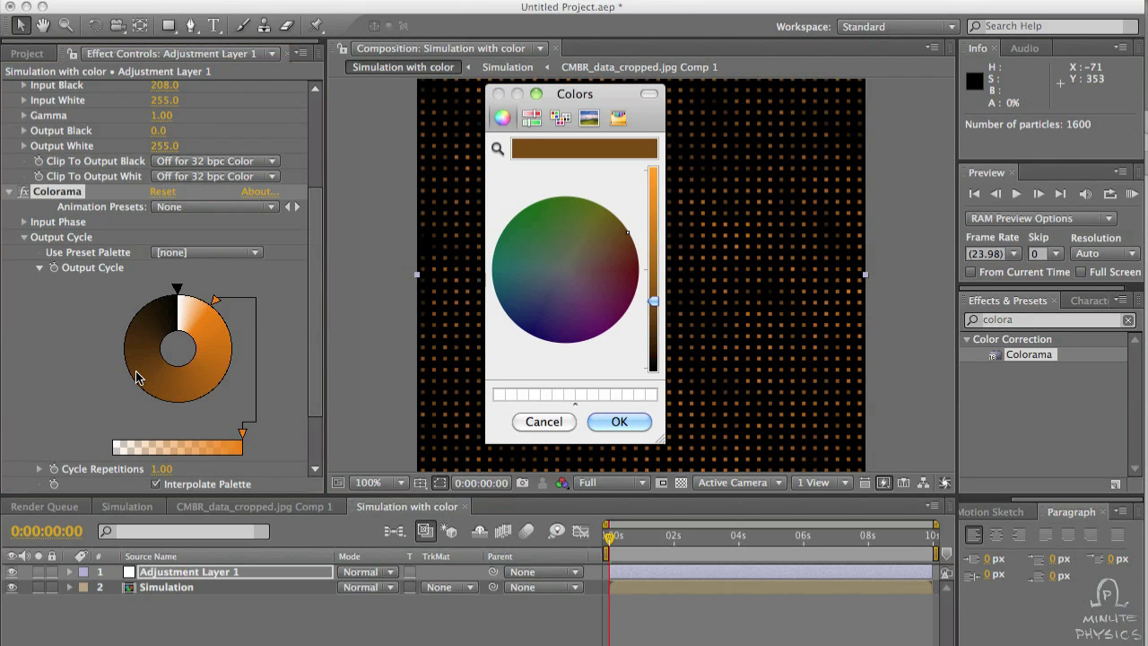
pyautogui.moveTo(554, 320); pyautogui.dragTo(568, 336)
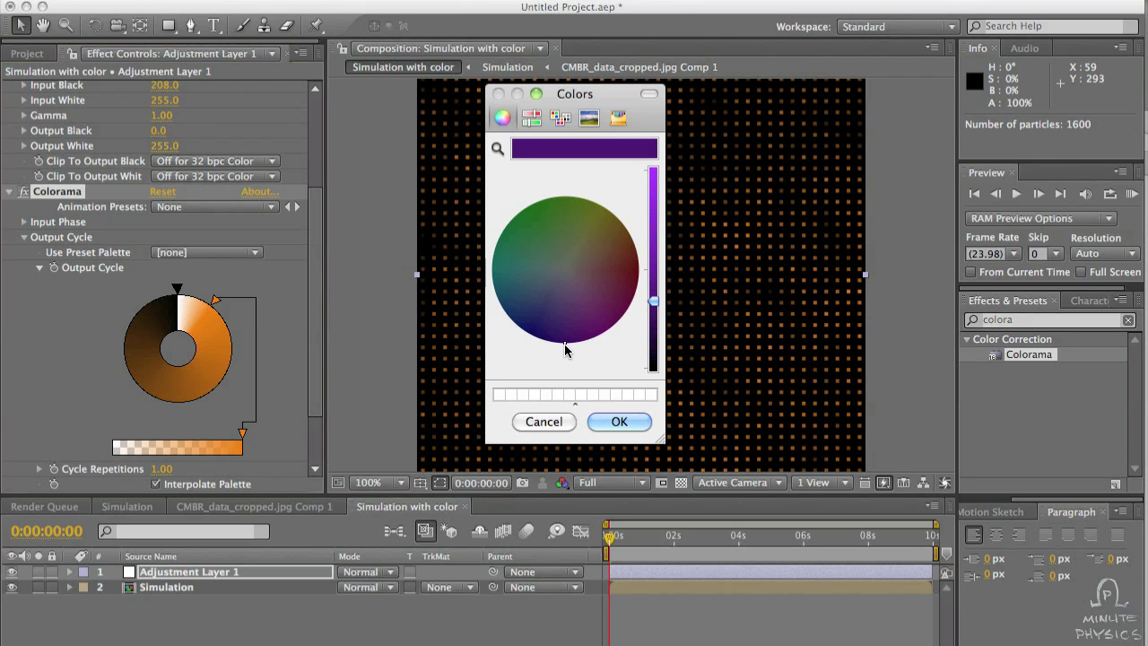
pyautogui.click(613, 422)
# - Lower the Input Black of the adjustment layer's Levels effect to about 190
pyautogui.scroll(4, 273, 247)
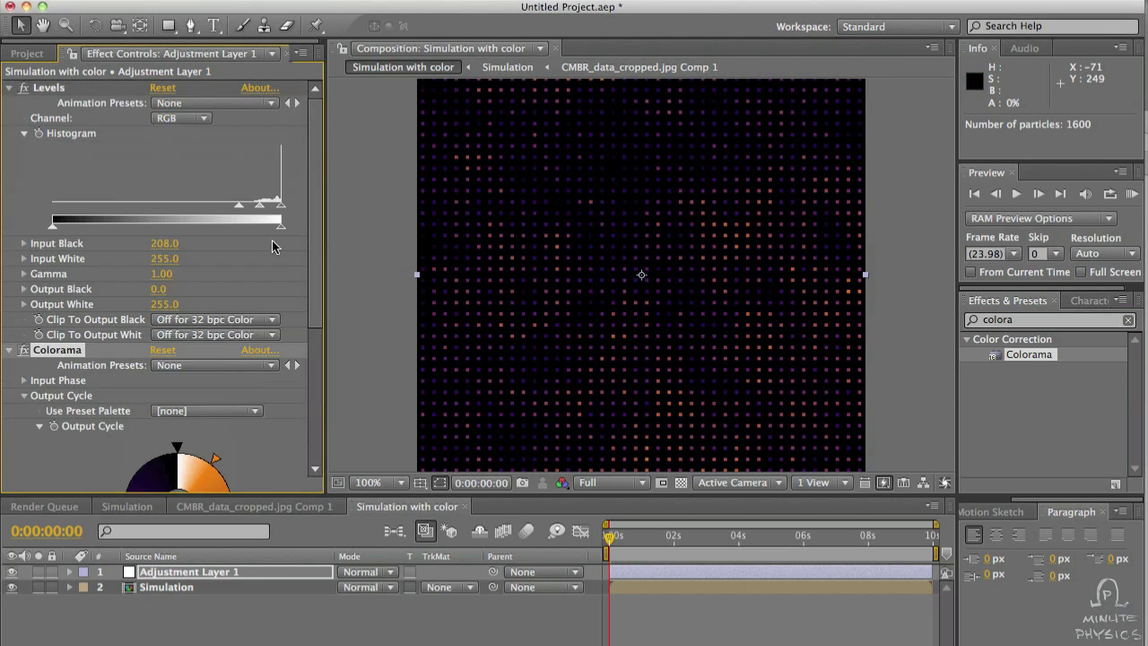
pyautogui.moveTo(238, 208); pyautogui.dragTo(231, 209)
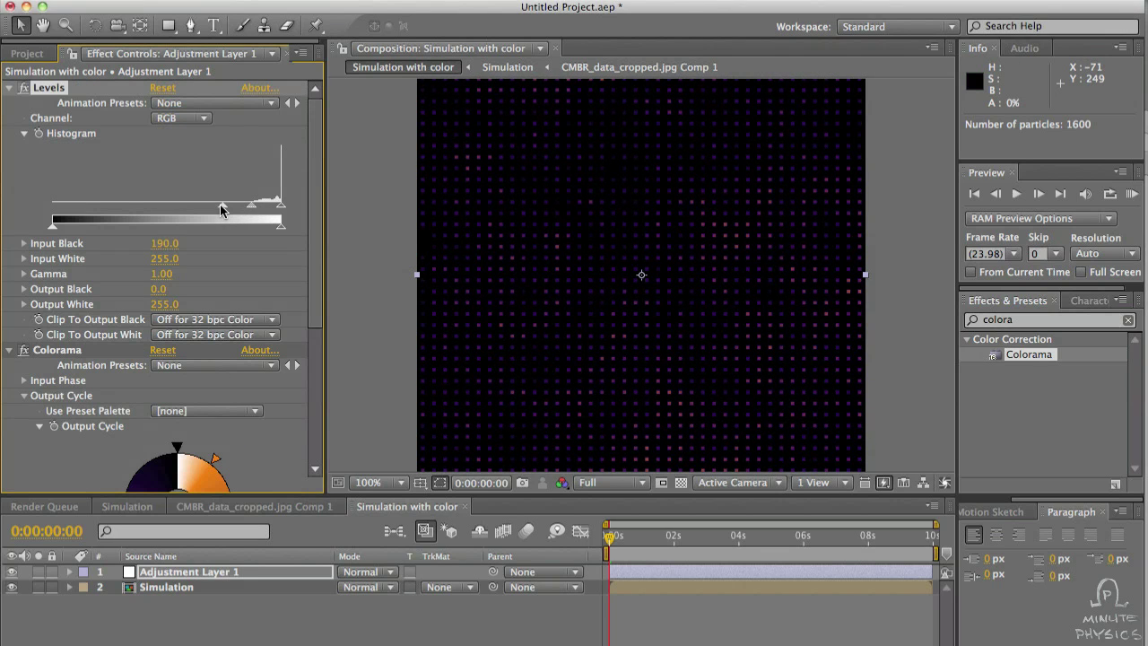
pyautogui.scroll(-5, 216, 269)
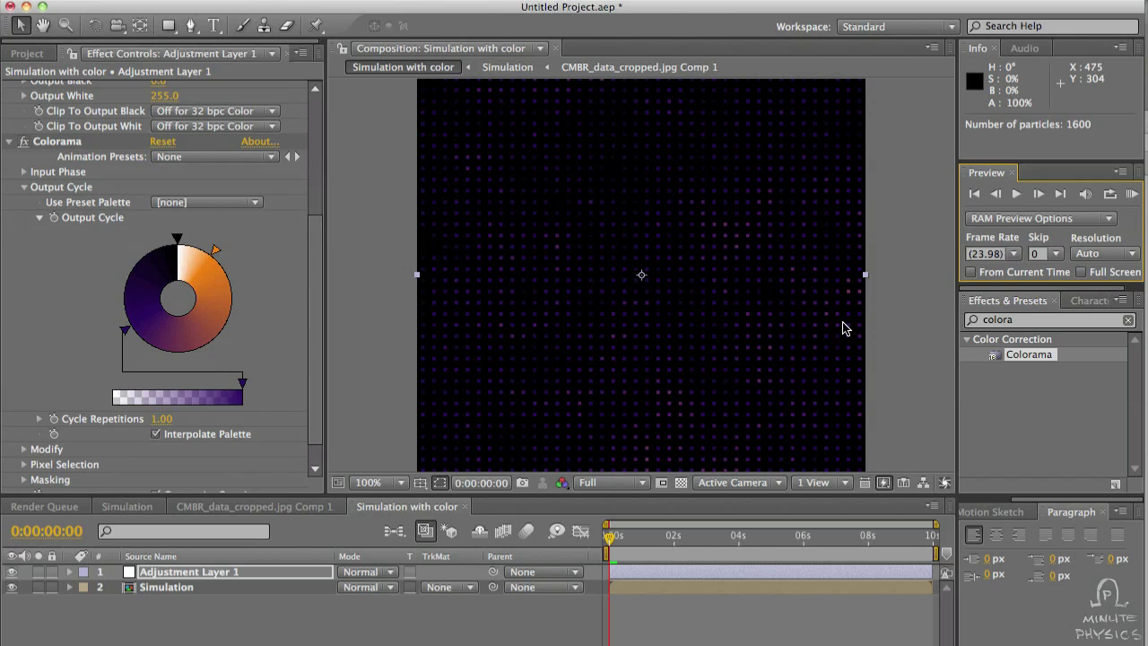
# - Apply Fast Blur with a blurriness of 1 to the adjustment layer and run a RAM preview of the colored simulation
pyautogui.doubleClick(996, 320)
pyautogui.write('fast')
pyautogui.moveTo(1026, 446); pyautogui.dragTo(161, 464)
pyautogui.click(161, 455)
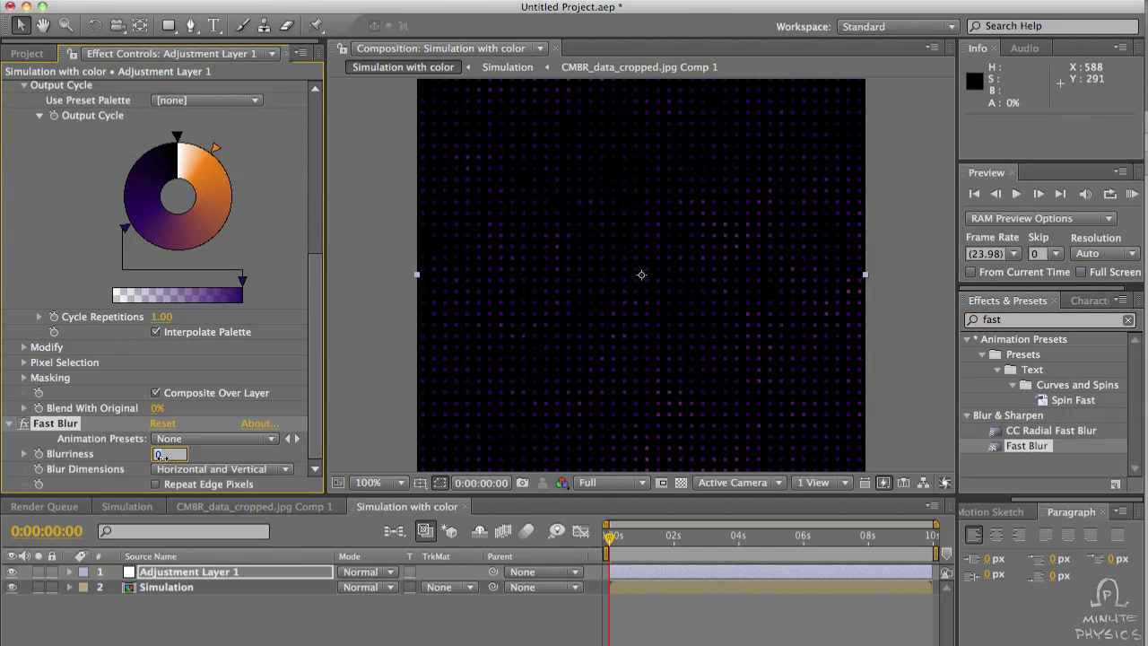
pyautogui.write('1')
pyautogui.press('Return')
pyautogui.press('shift+KP_0')
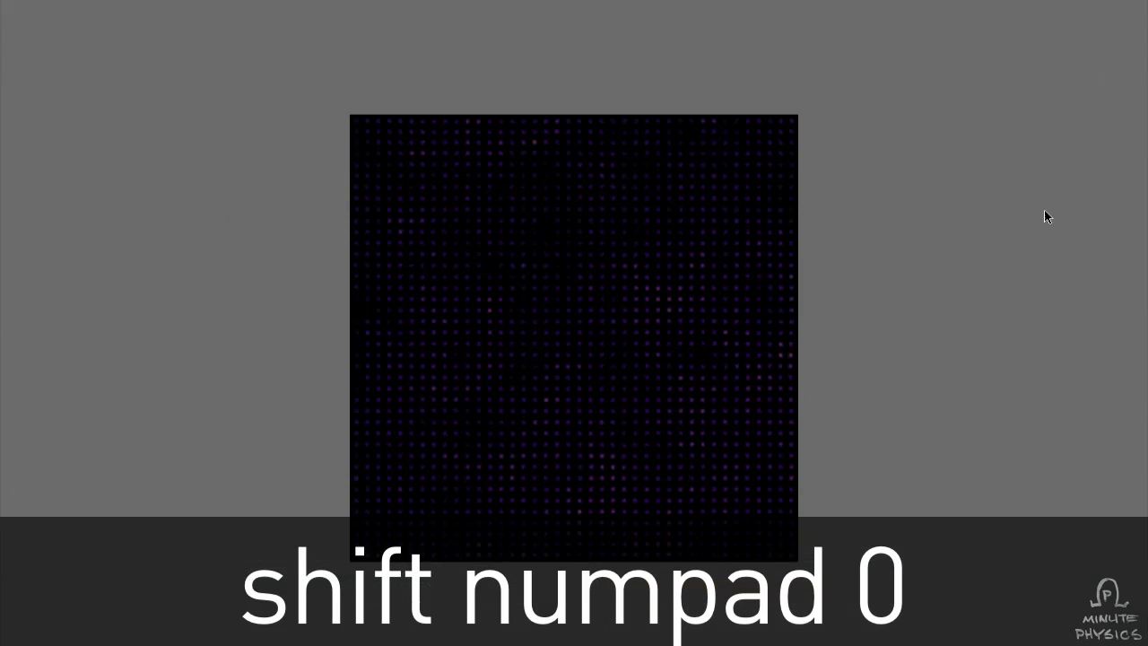